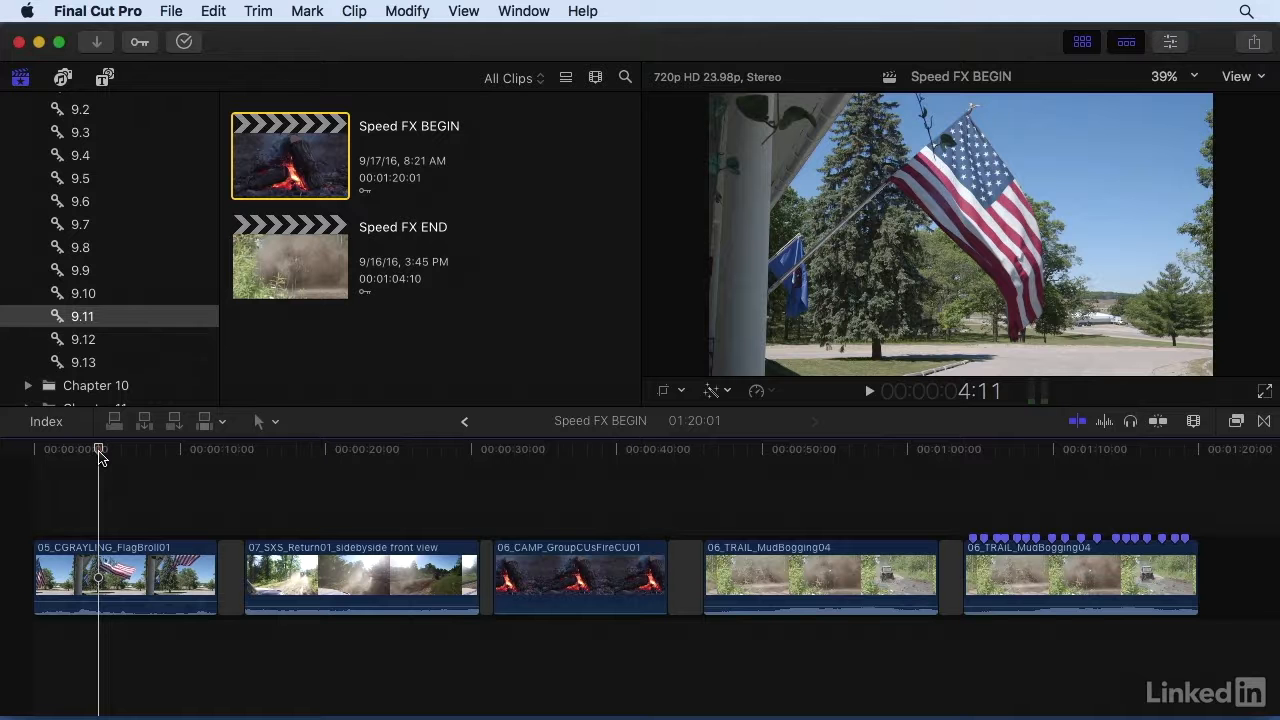
Step: Show the retime editor for the 05_CGRAYLING_FlagBroll01 clip, slow the clip to 50% and play it back
key("space")
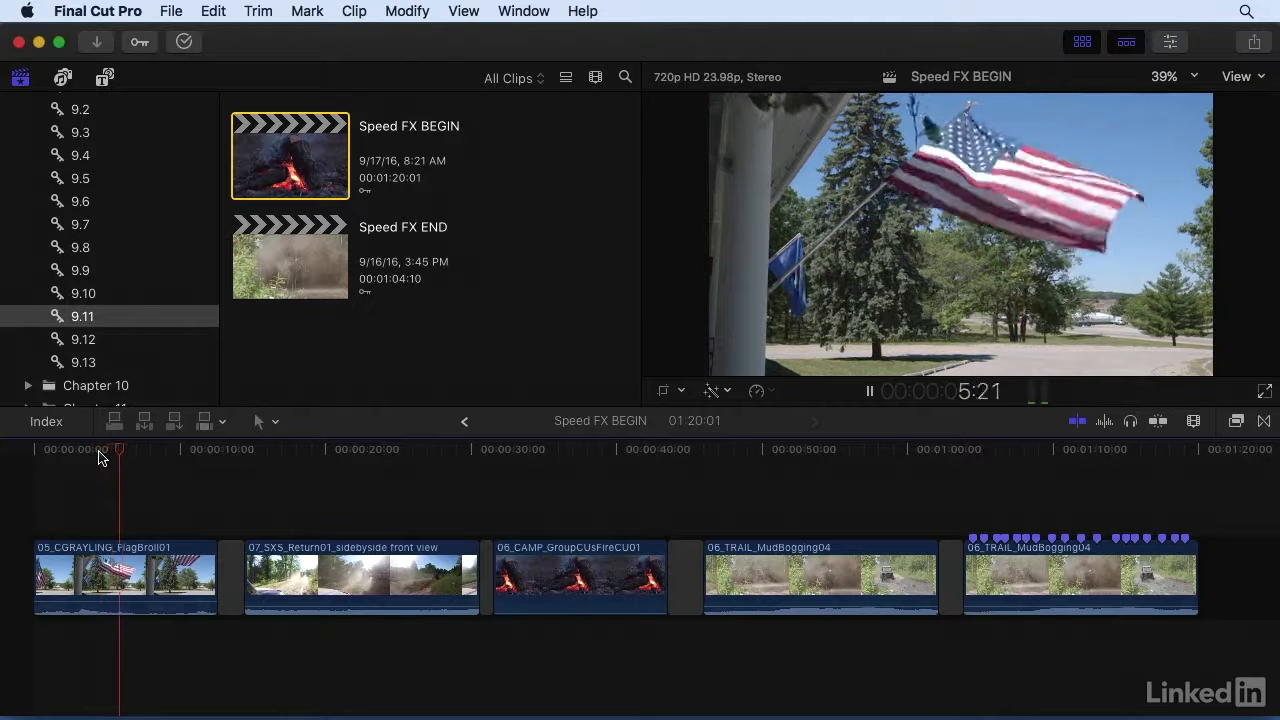
key("space")
left_click(128, 562)
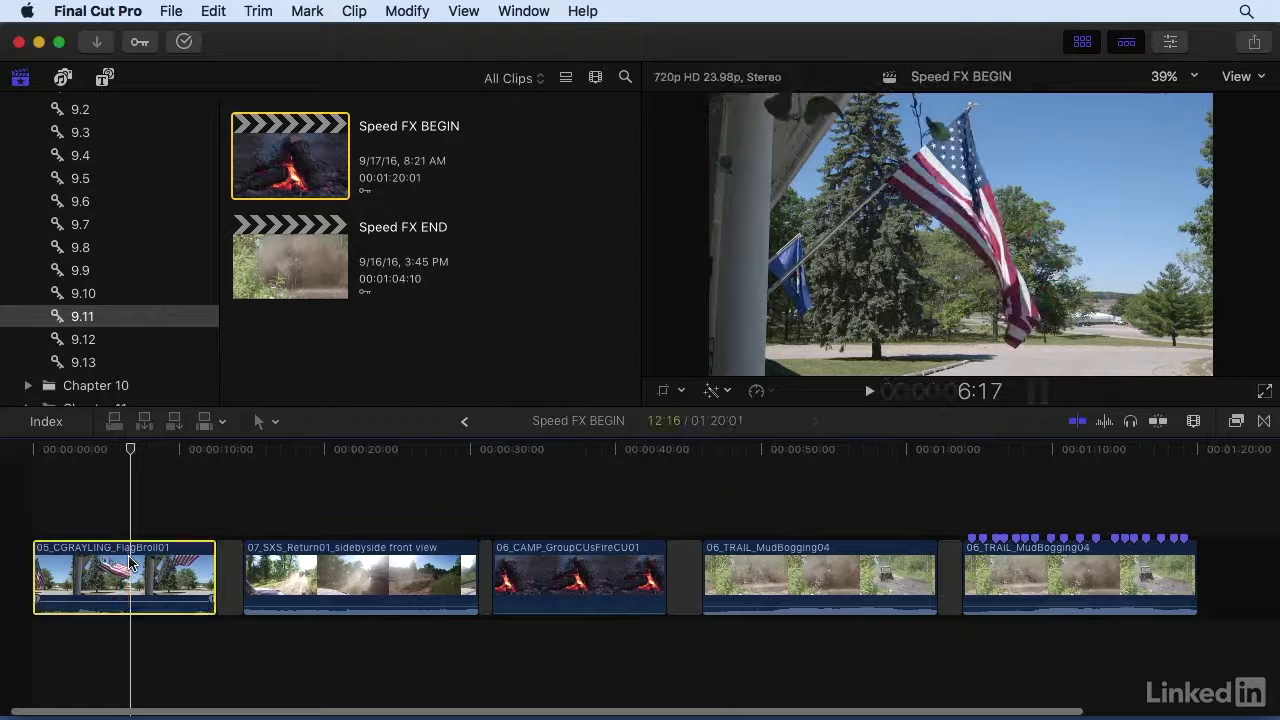
key("super+r")
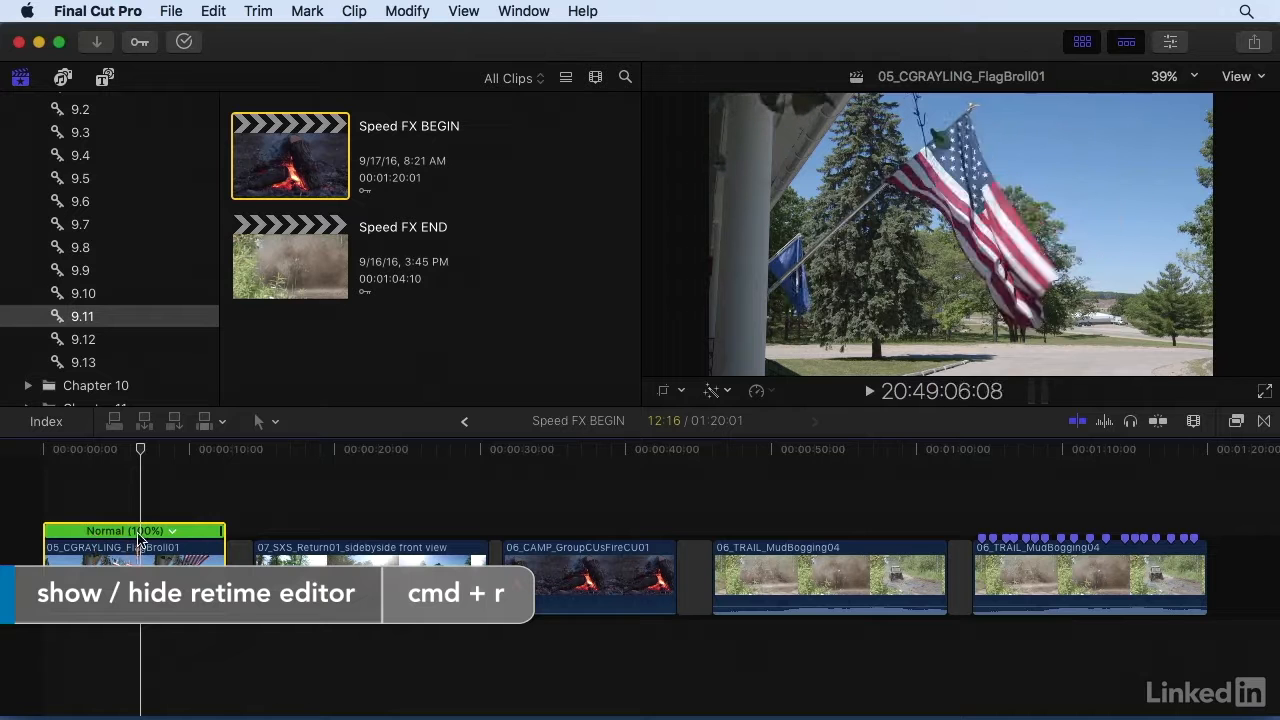
left_click(170, 533)
mouse_move(175, 548)
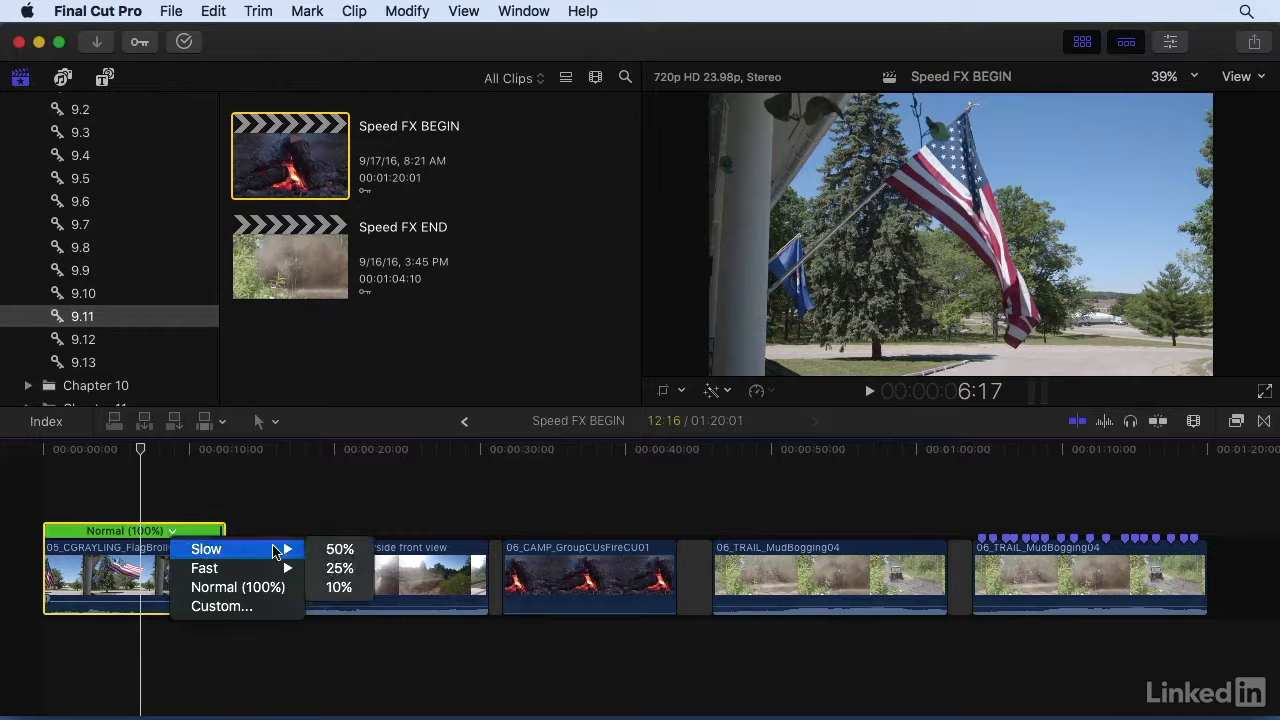
left_click(338, 549)
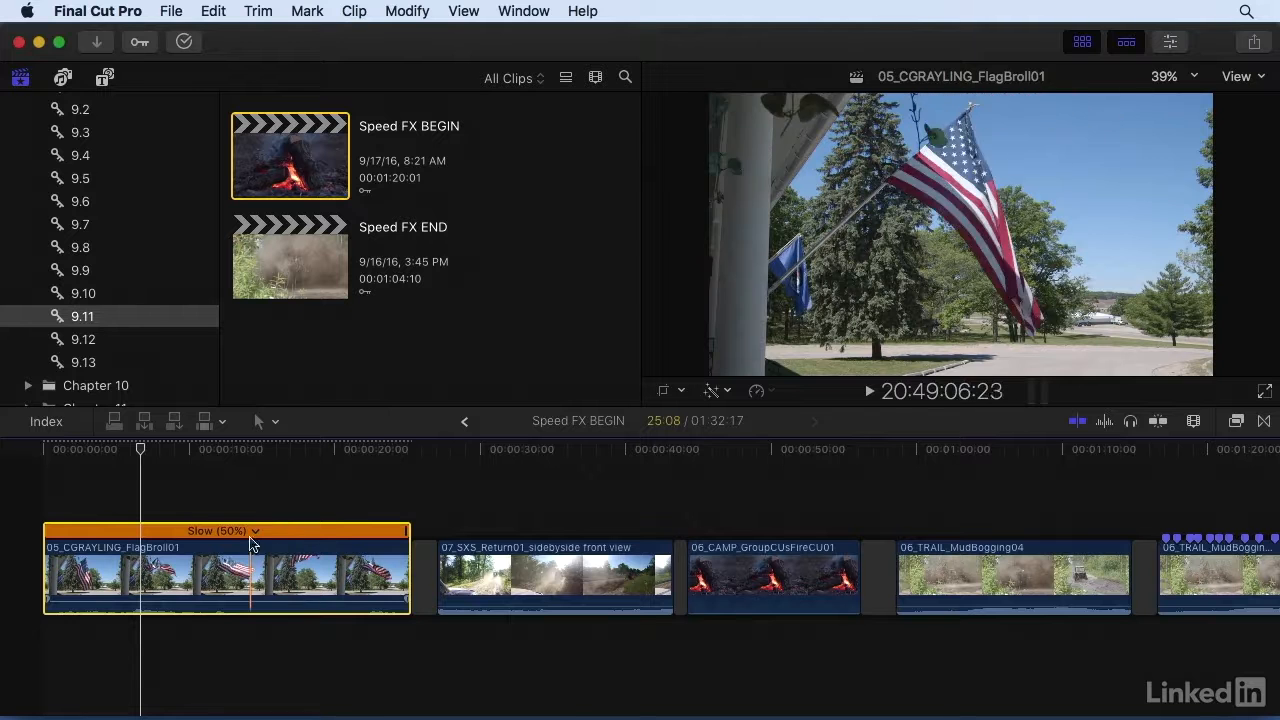
key("space")
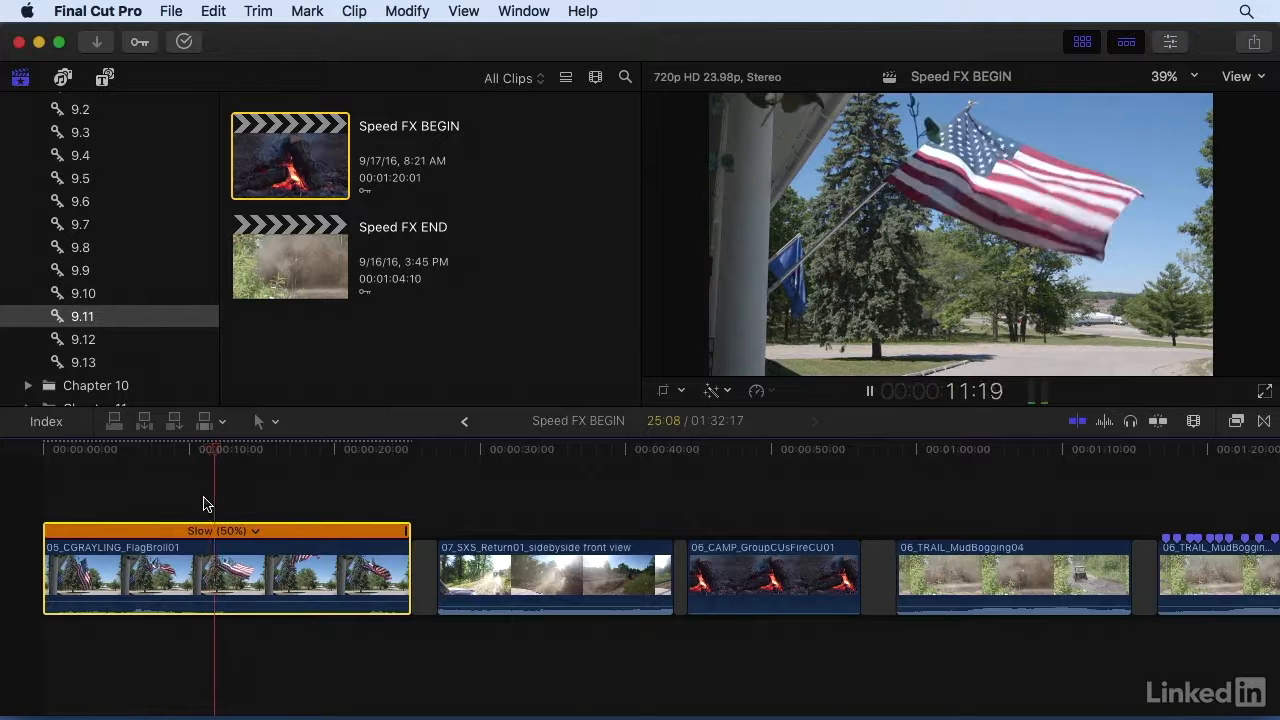
key("space")
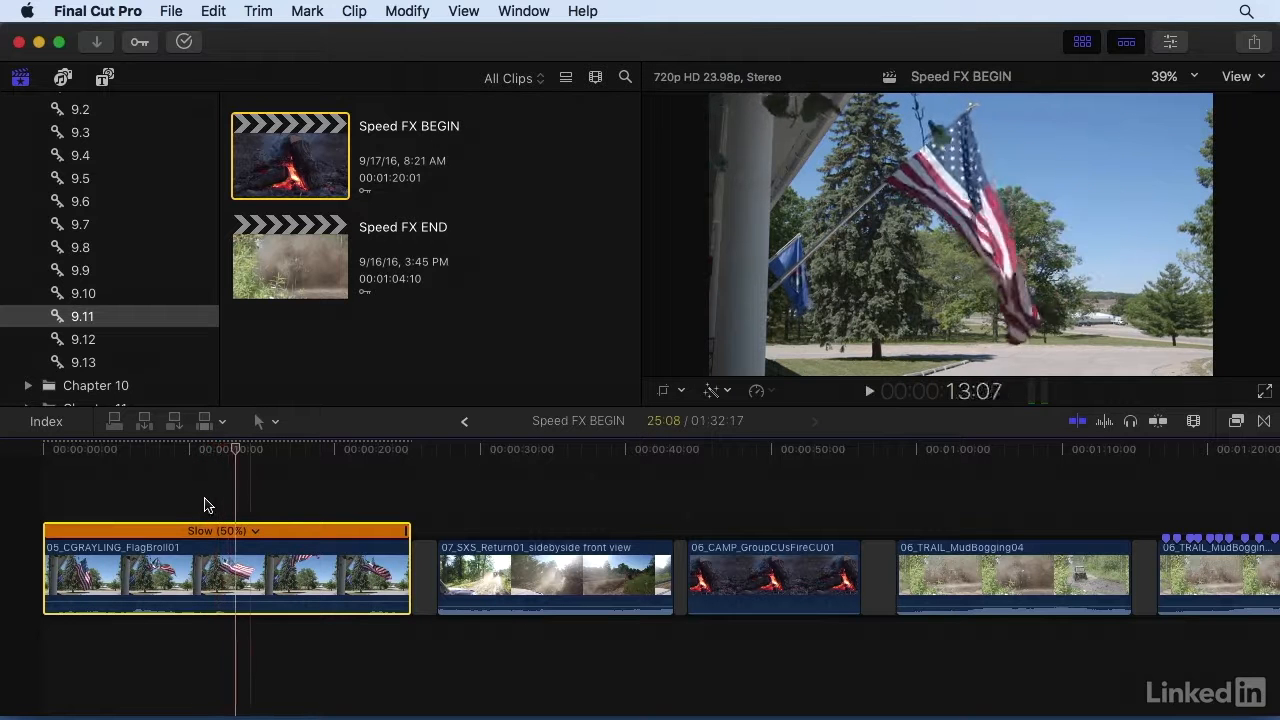
Step: Set a custom forward speed rate of 65% for the flag clip and play it back
left_click(255, 531)
left_click(300, 606)
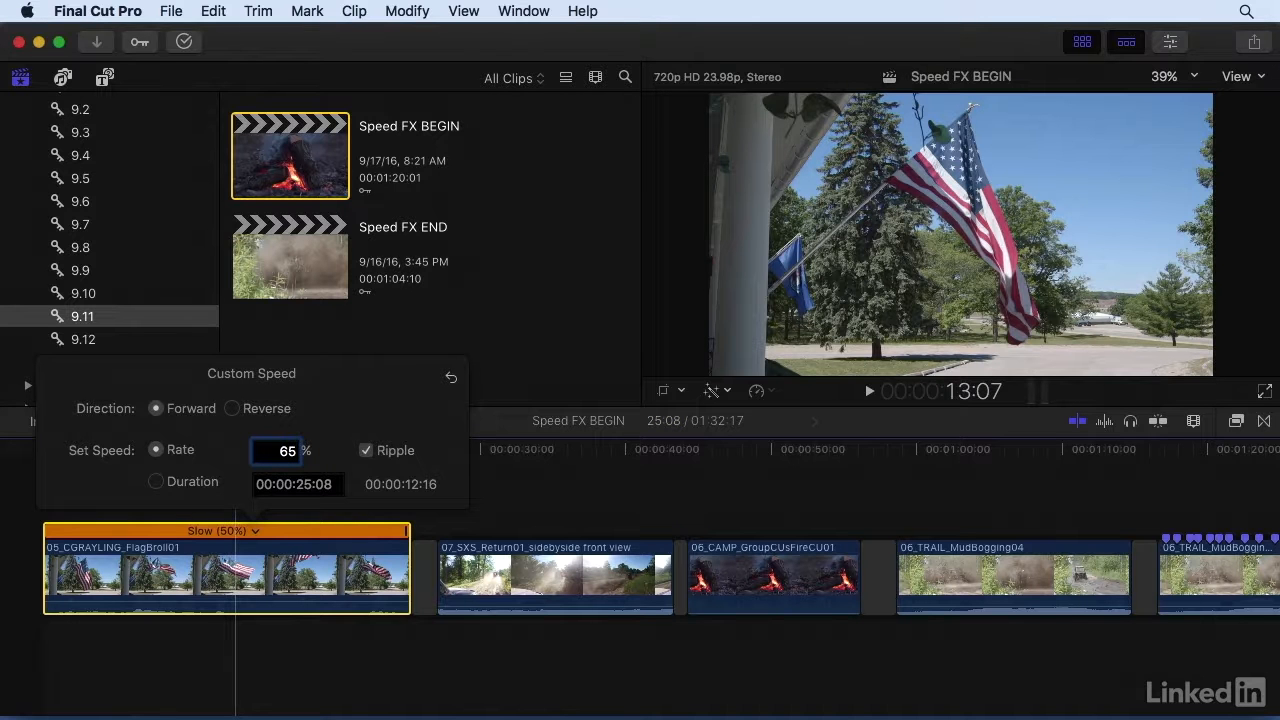
key("Return")
key("space")
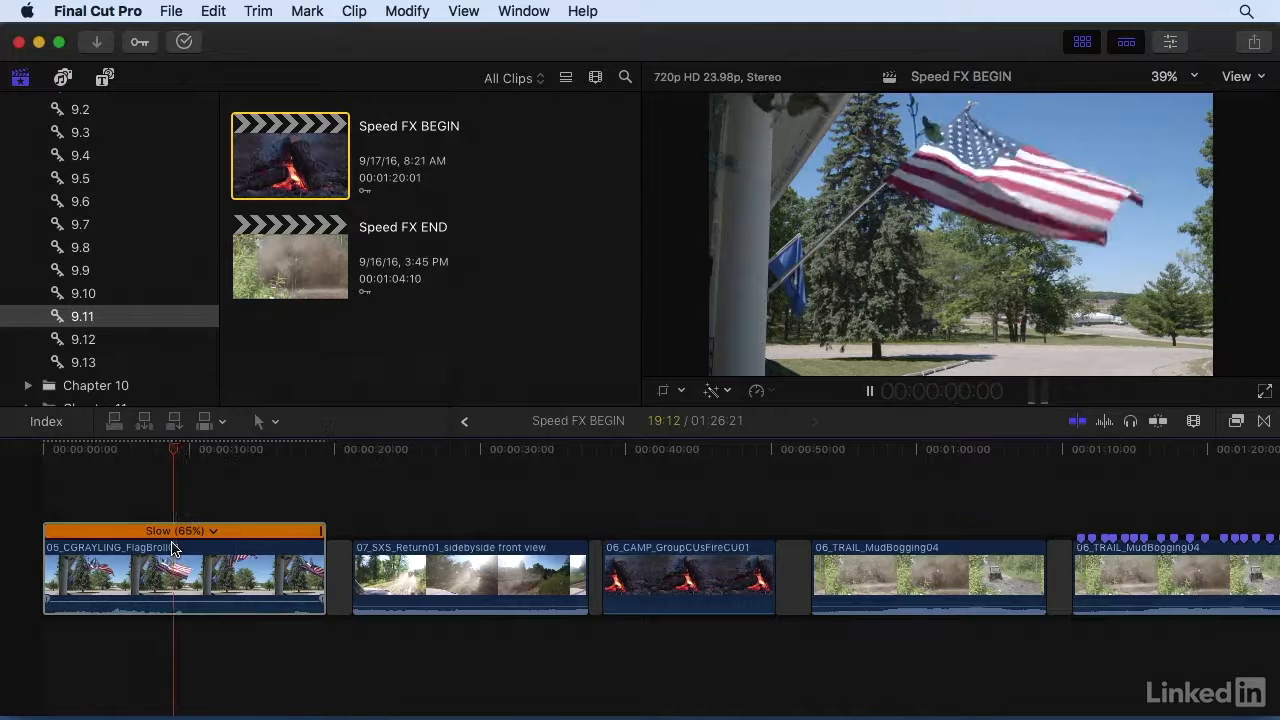
key("space")
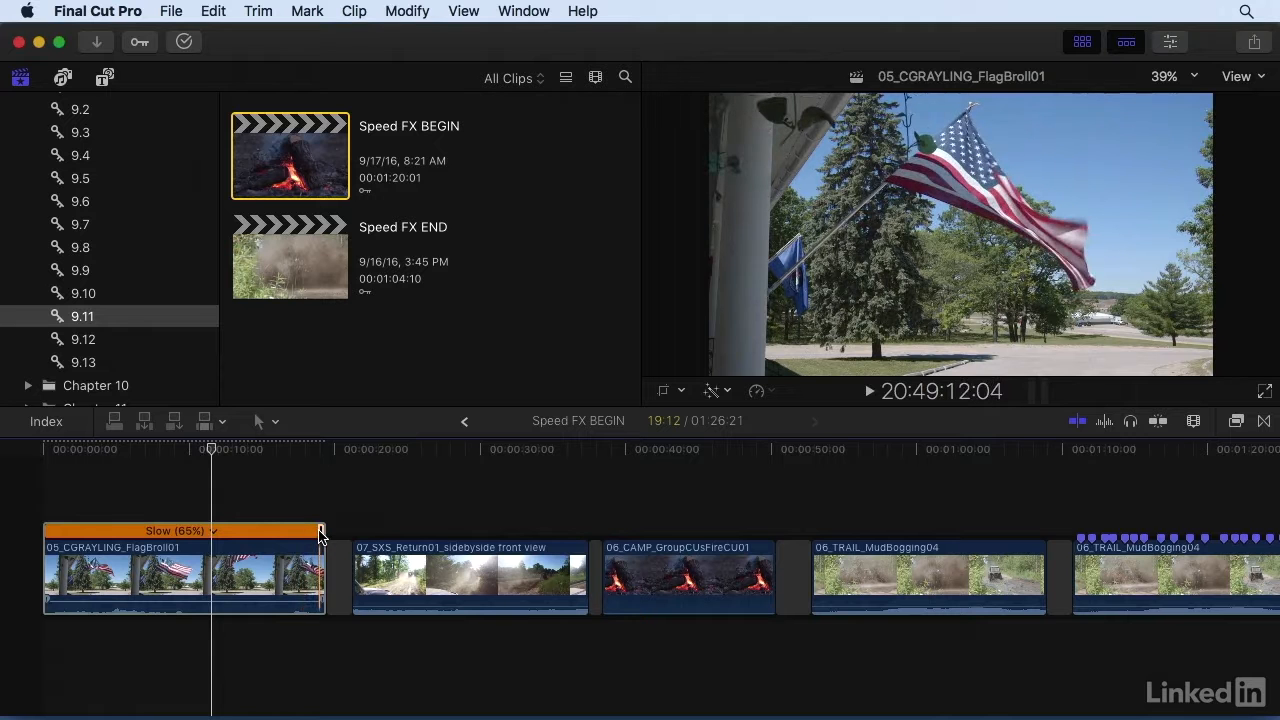
Step: Retime the flag clip to 82% speed by shortening its retime bar, and trim its end to a duration of 11:00
left_click_drag(320, 532, 260, 535)
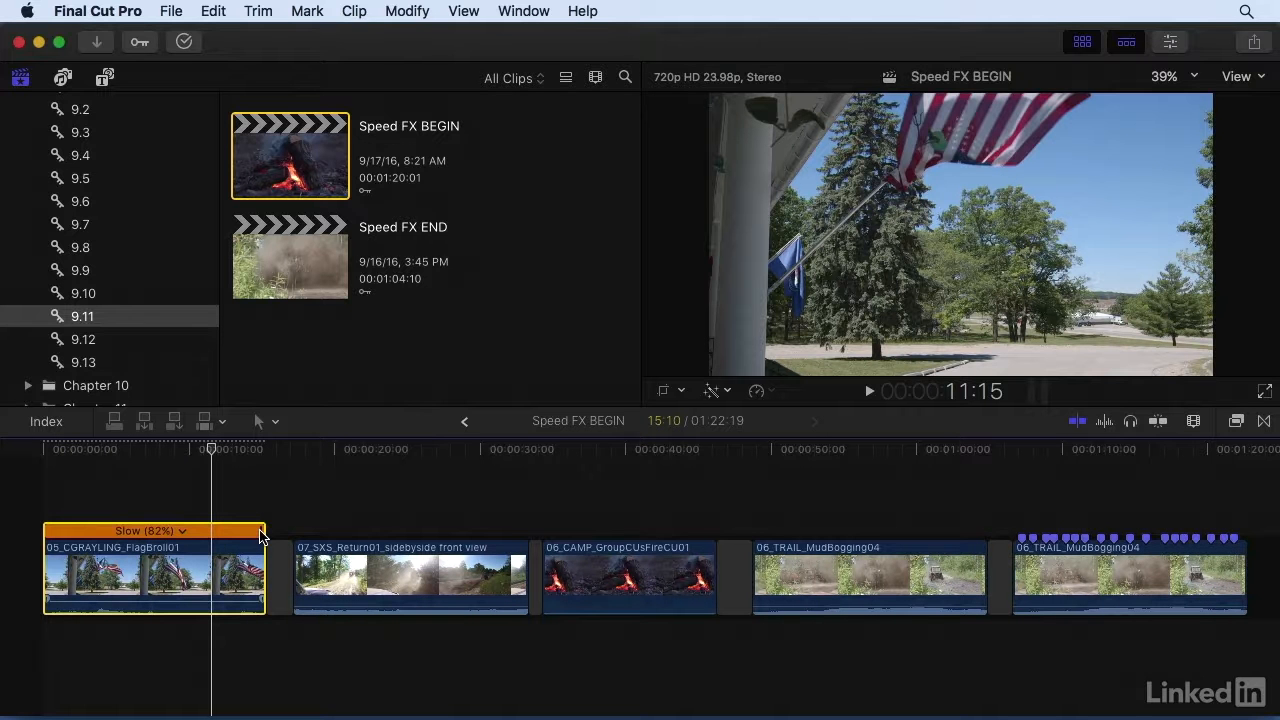
left_click_drag(259, 535, 198, 533)
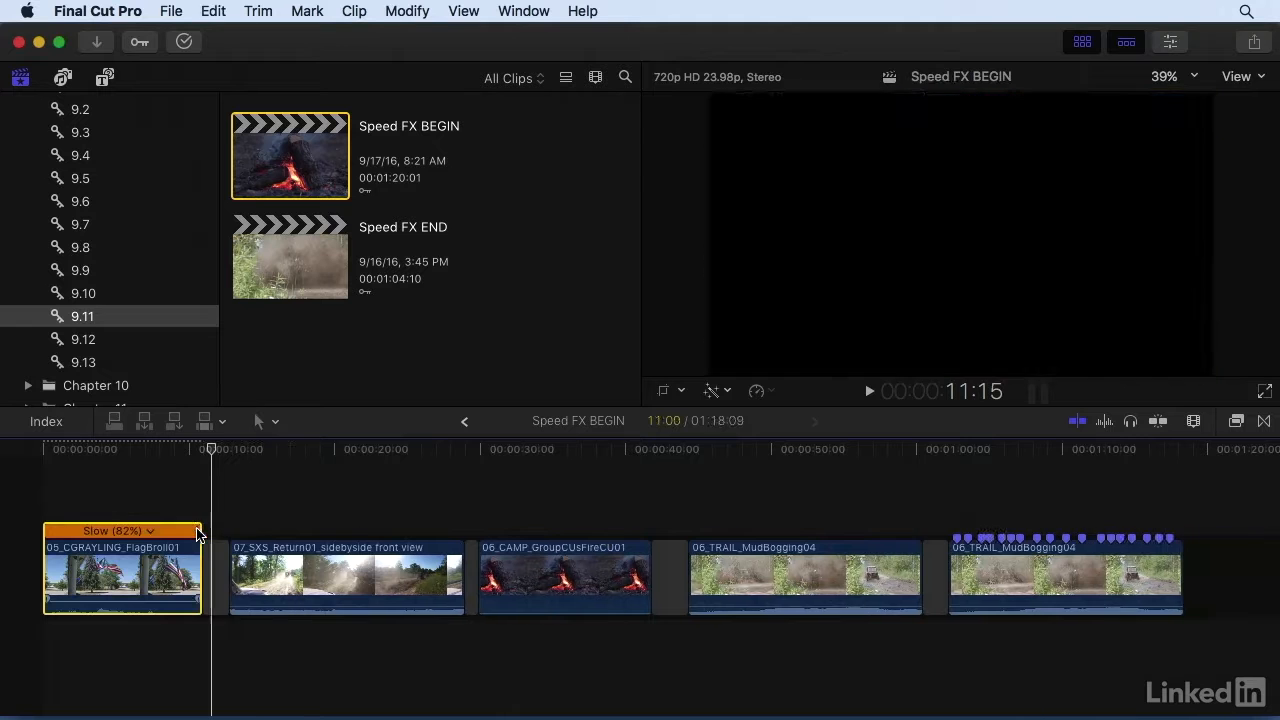
Step: Undo the flag clip's end trim and its last two speed changes
key("super+z")
key("super+z")
key("super+z")
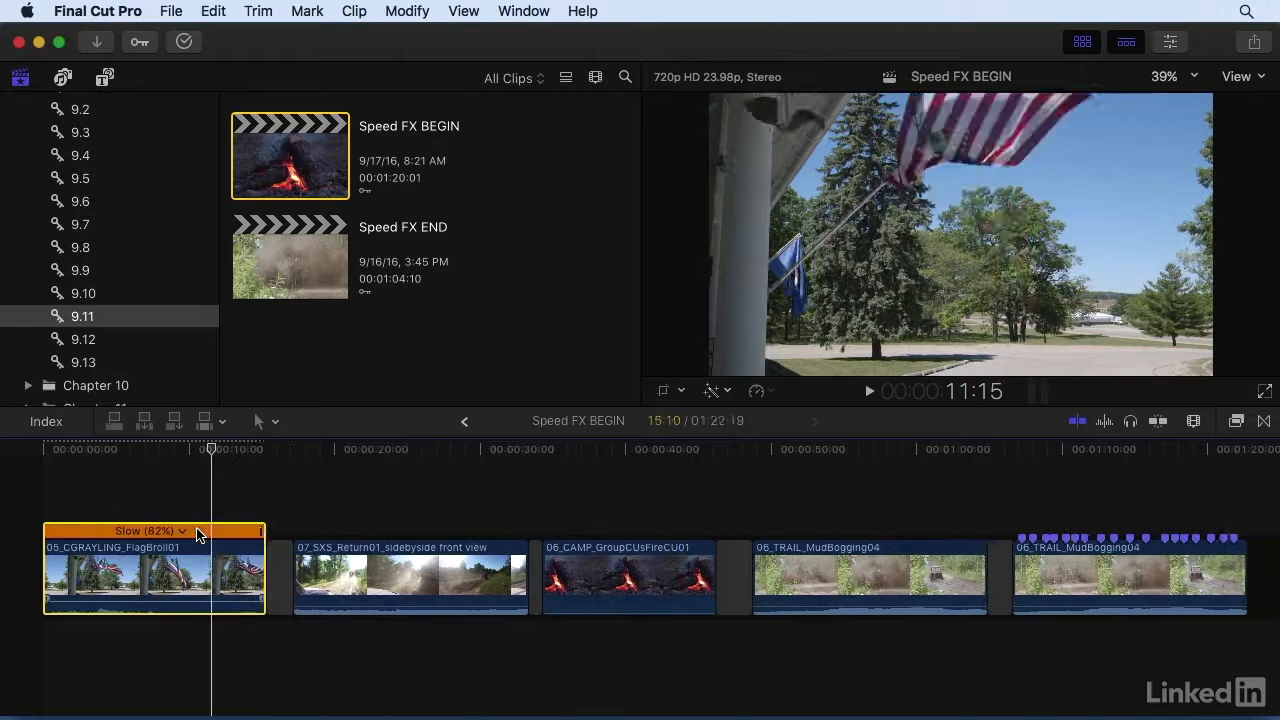
Step: Hide the flag clip's retime editor and play the start of the 07_SXS_Return01_sidebyside front view clip
key("super+r")
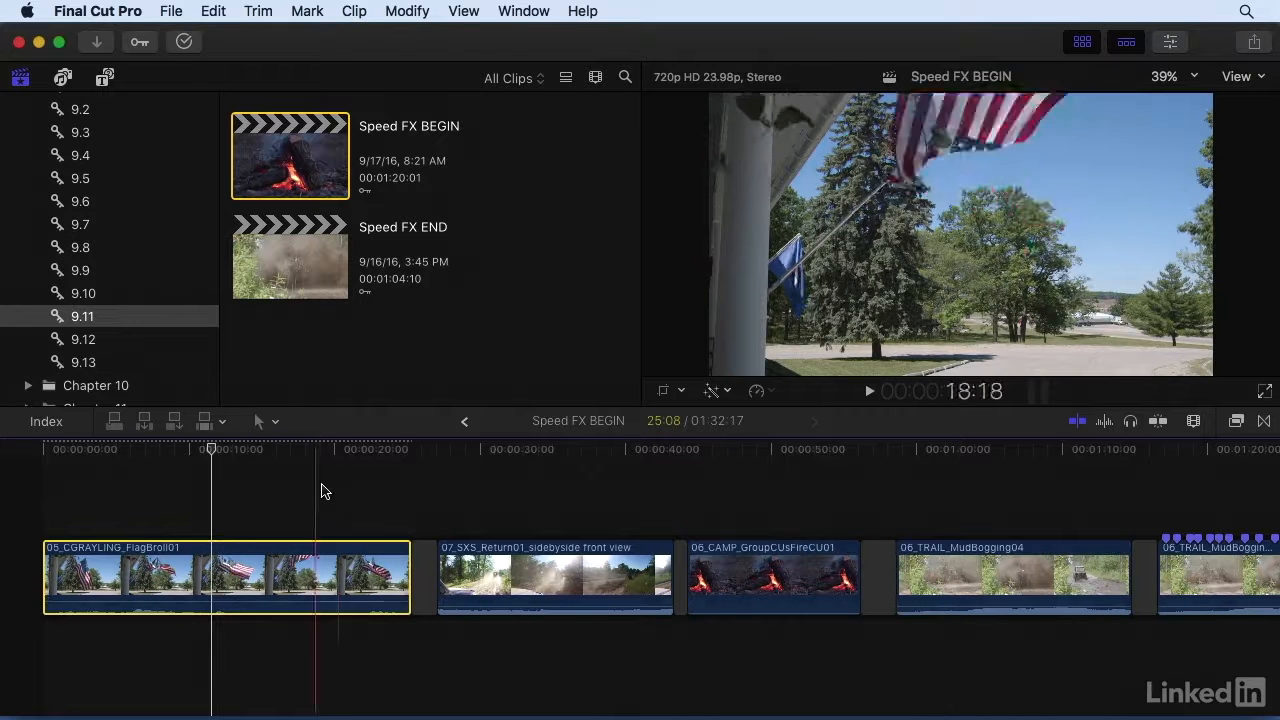
key("space")
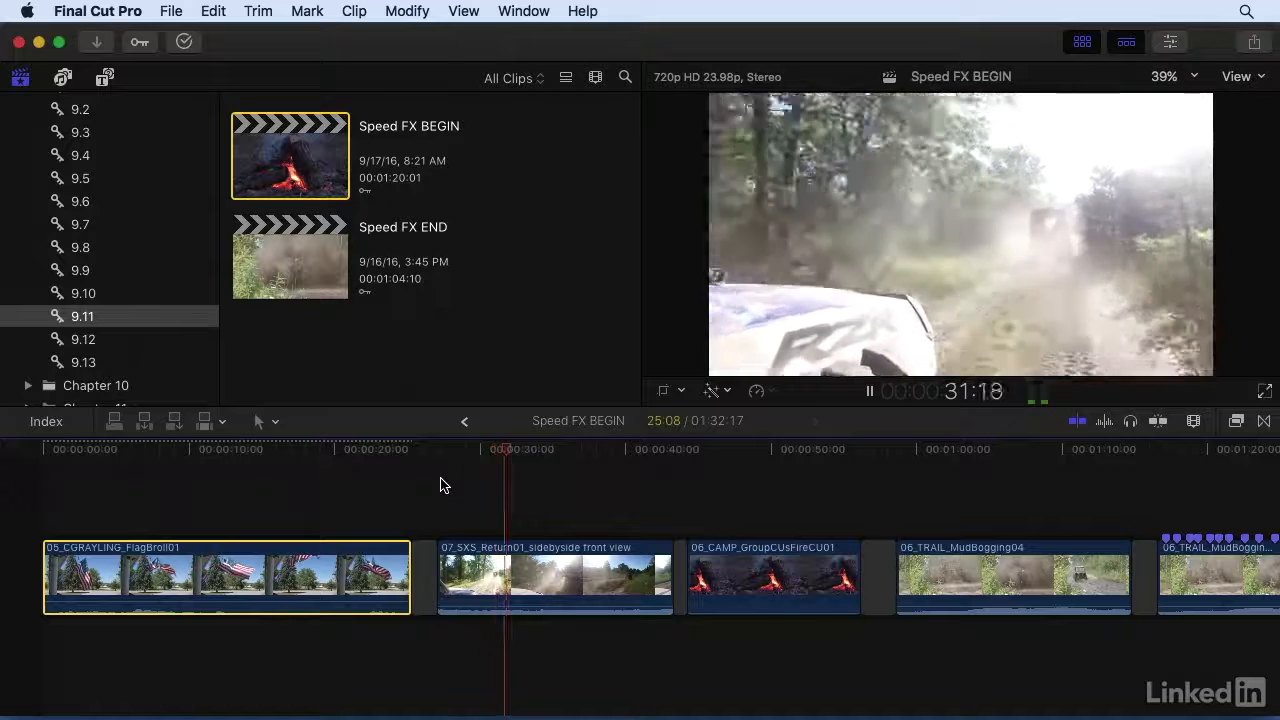
key("space")
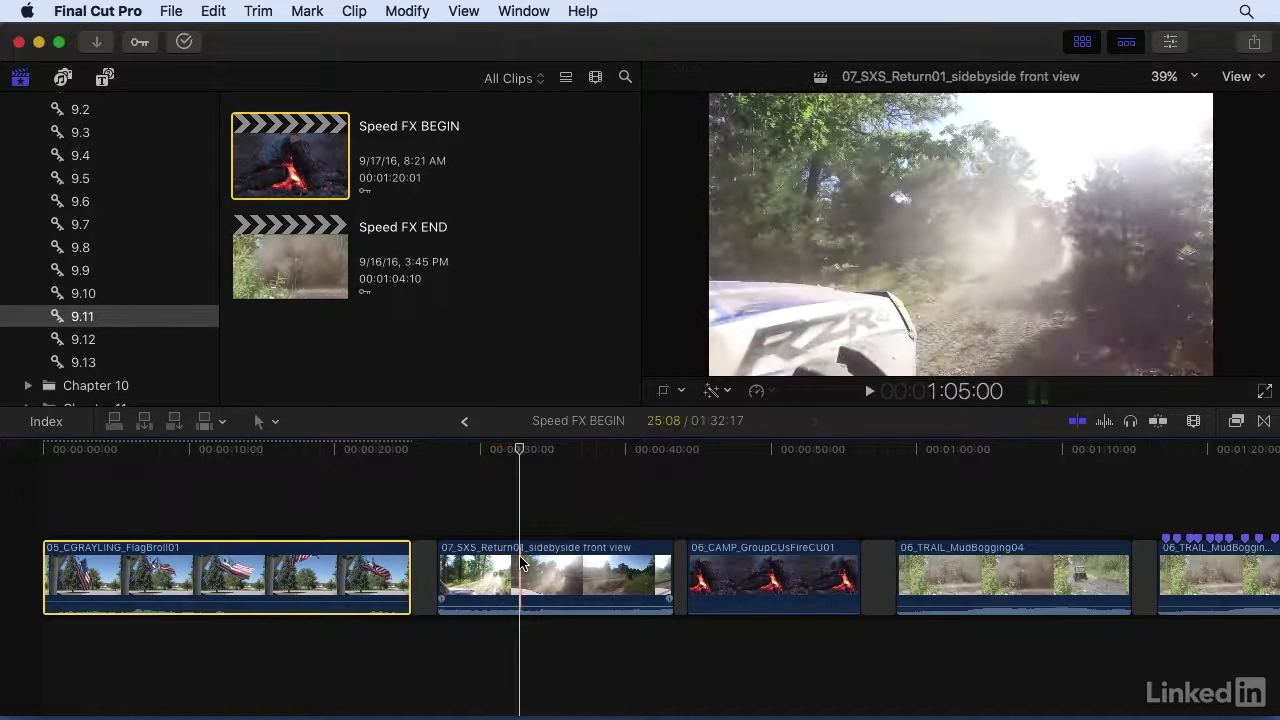
Step: Examine the Fast retiming presets available for the 07_SXS_Return01_sidebyside front view clip
left_click(521, 563)
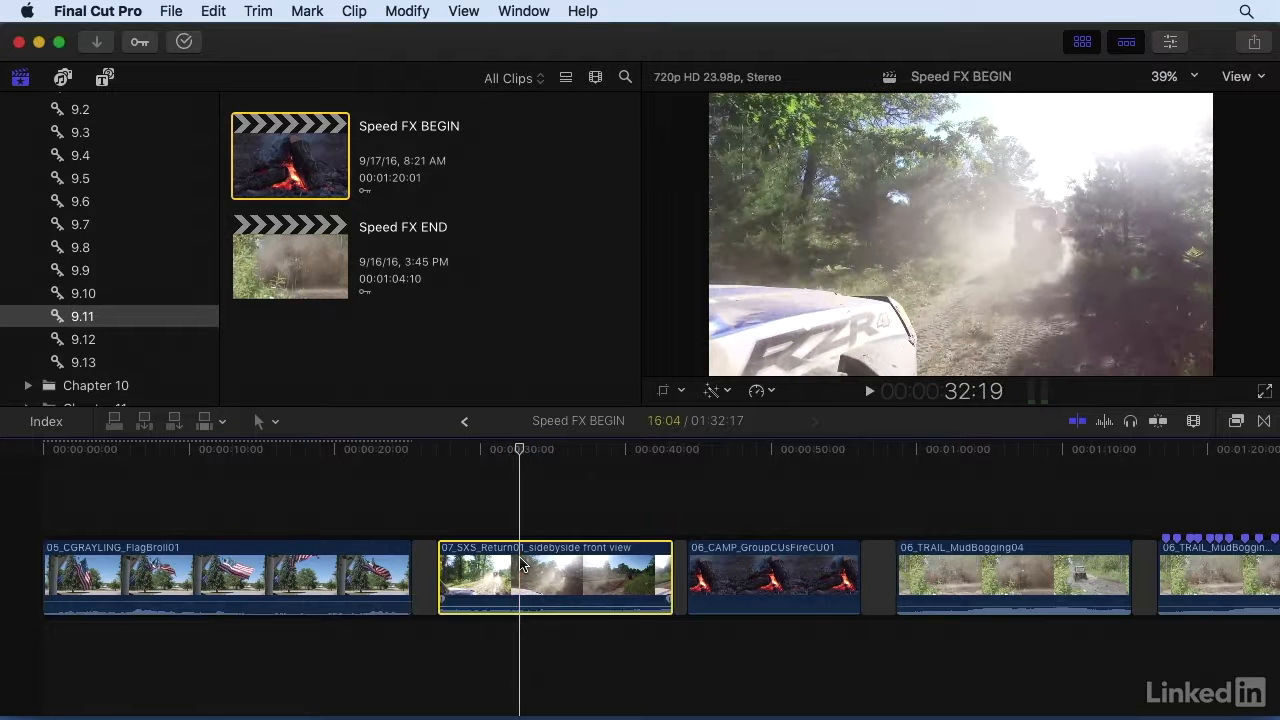
left_click(767, 395)
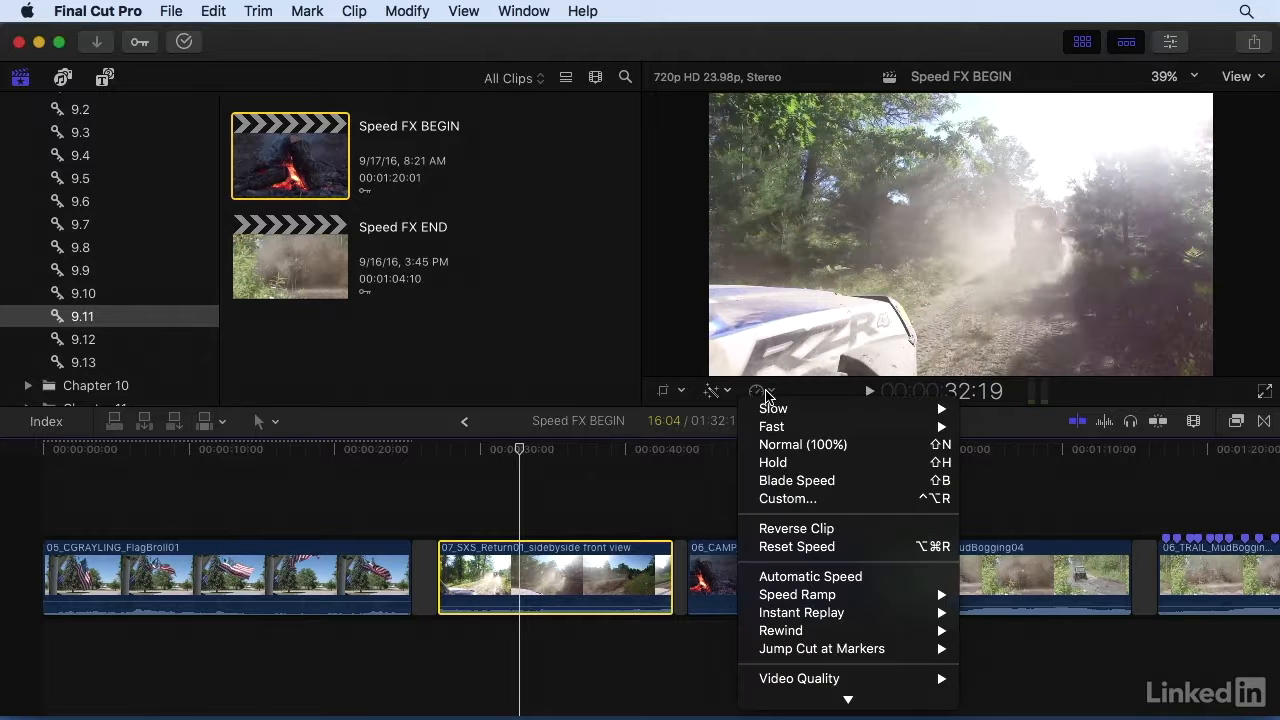
scroll(769, 434, "down", 3)
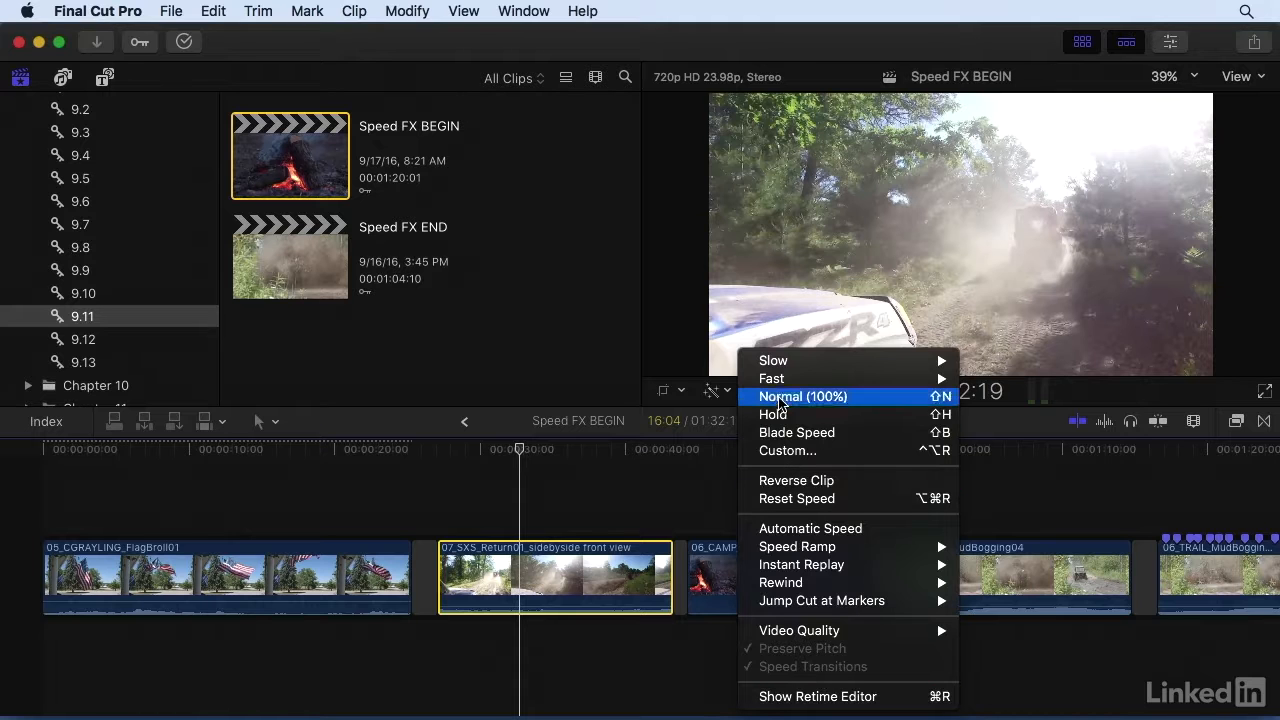
mouse_move(780, 384)
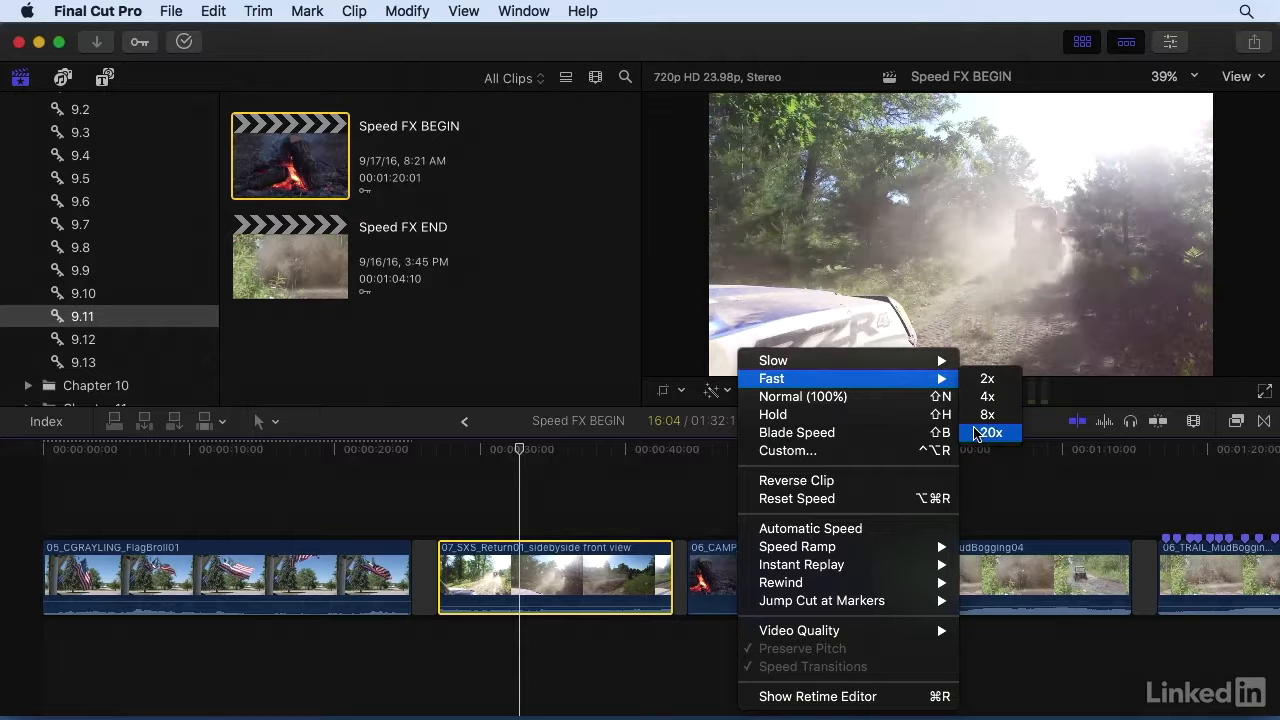
left_click(501, 452)
Step: Mark a range of about 7:13 inside the 07_SXS_Return01 clip with in and out points
left_click(490, 452)
left_click(491, 487)
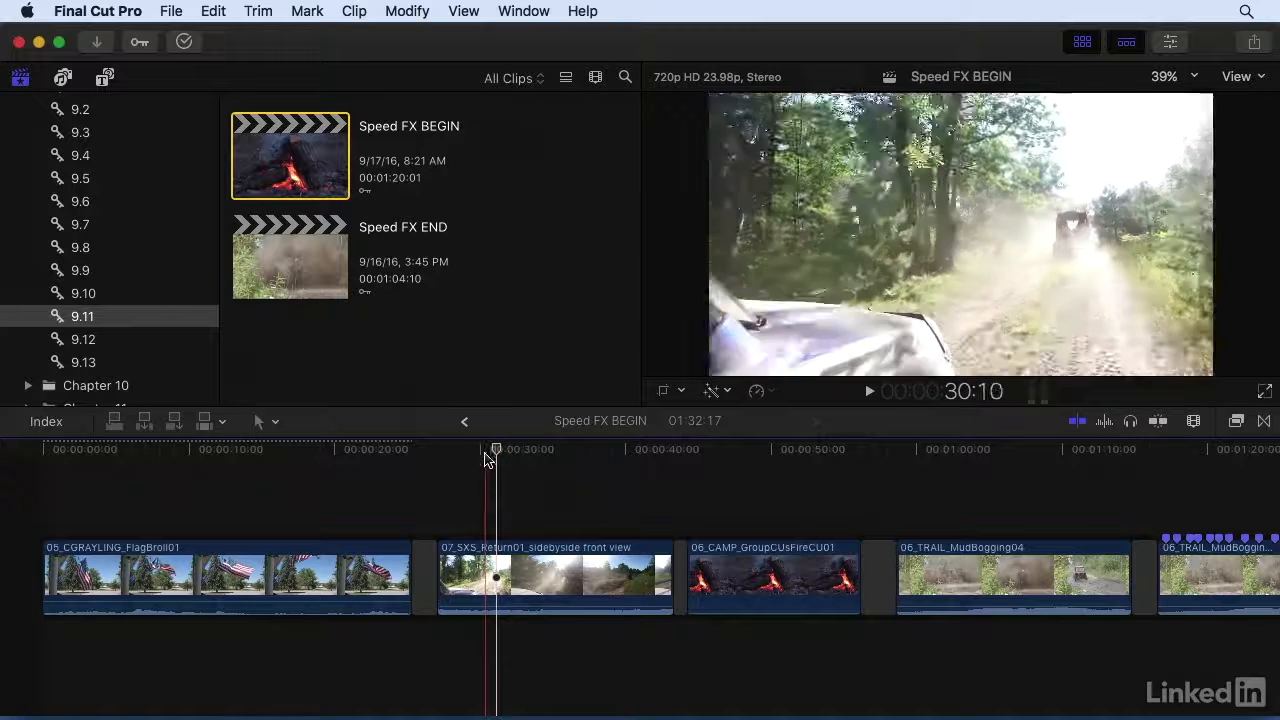
key("i")
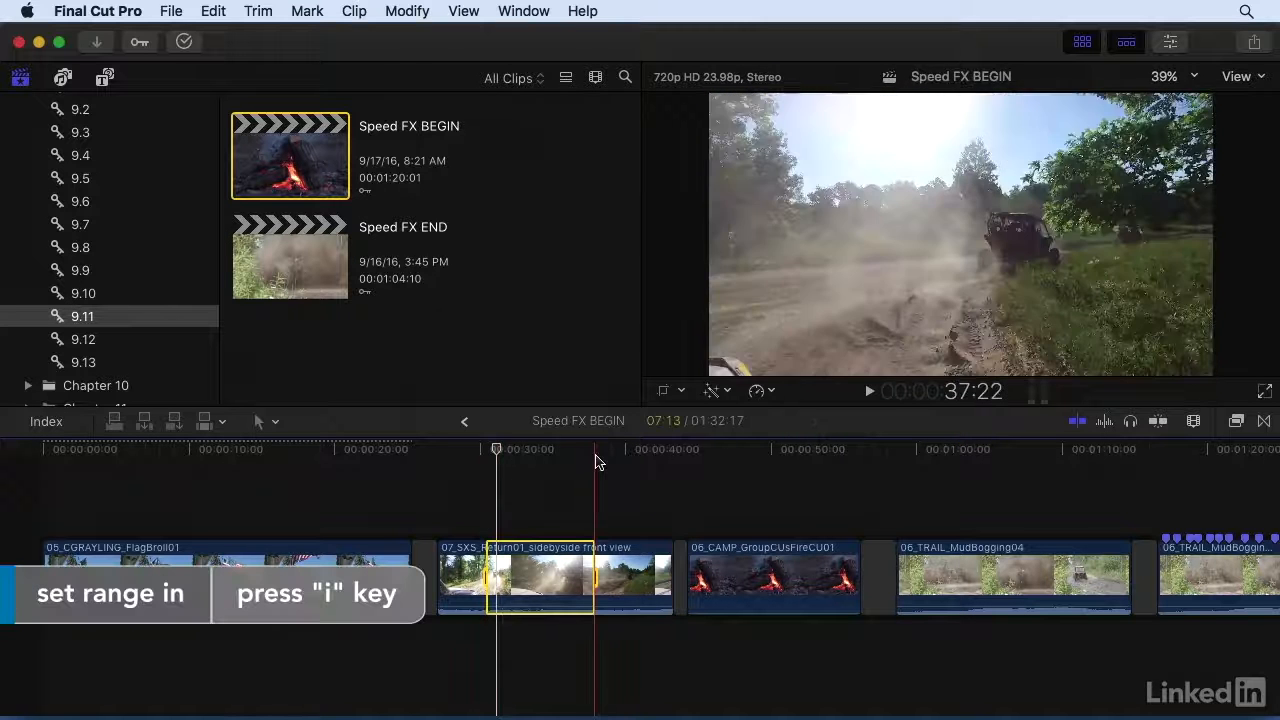
left_click(553, 468)
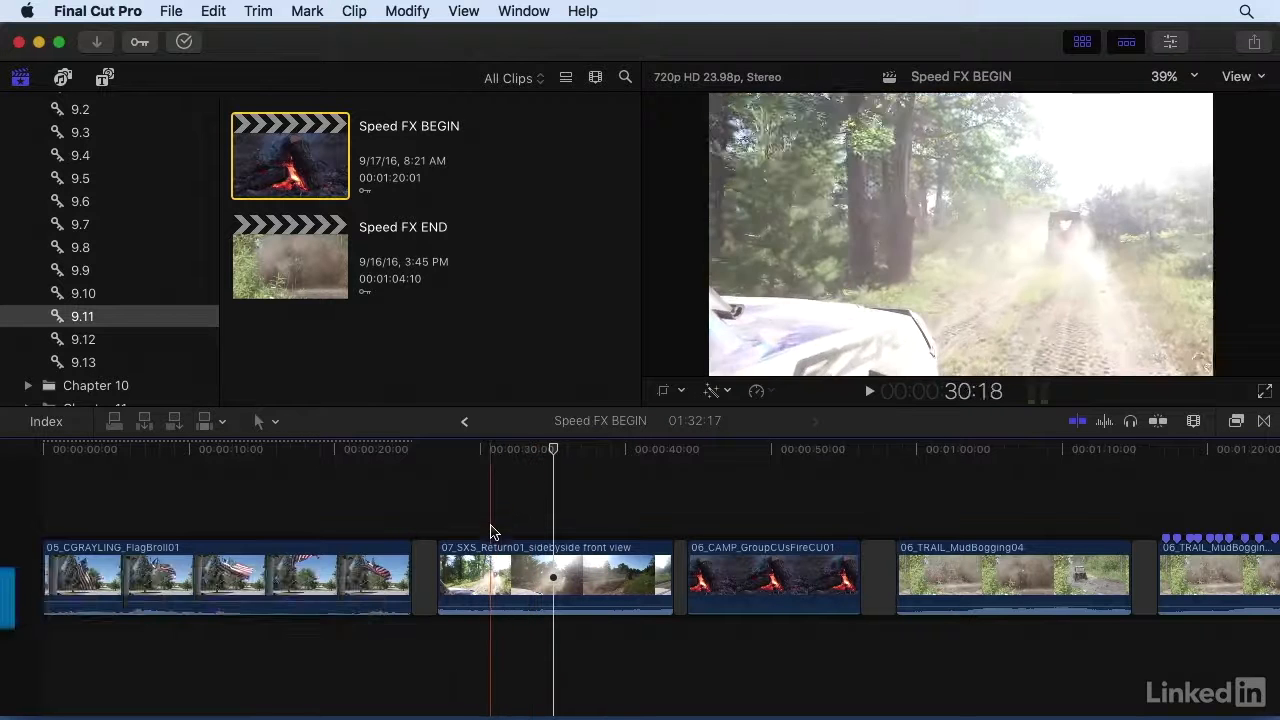
key("o")
Step: Select a range of about 8:19 in the middle of the 07_SXS_Return01 clip and speed it up to 8x
left_click_drag(490, 560, 617, 520)
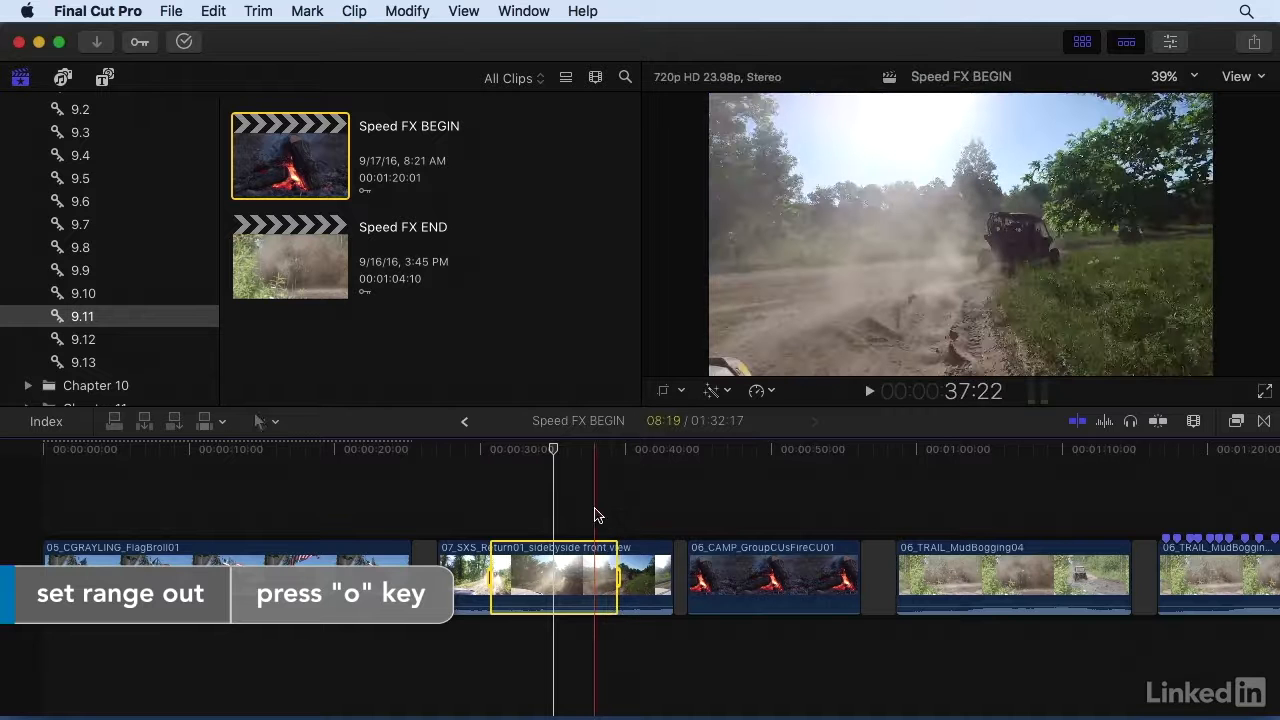
left_click(766, 392)
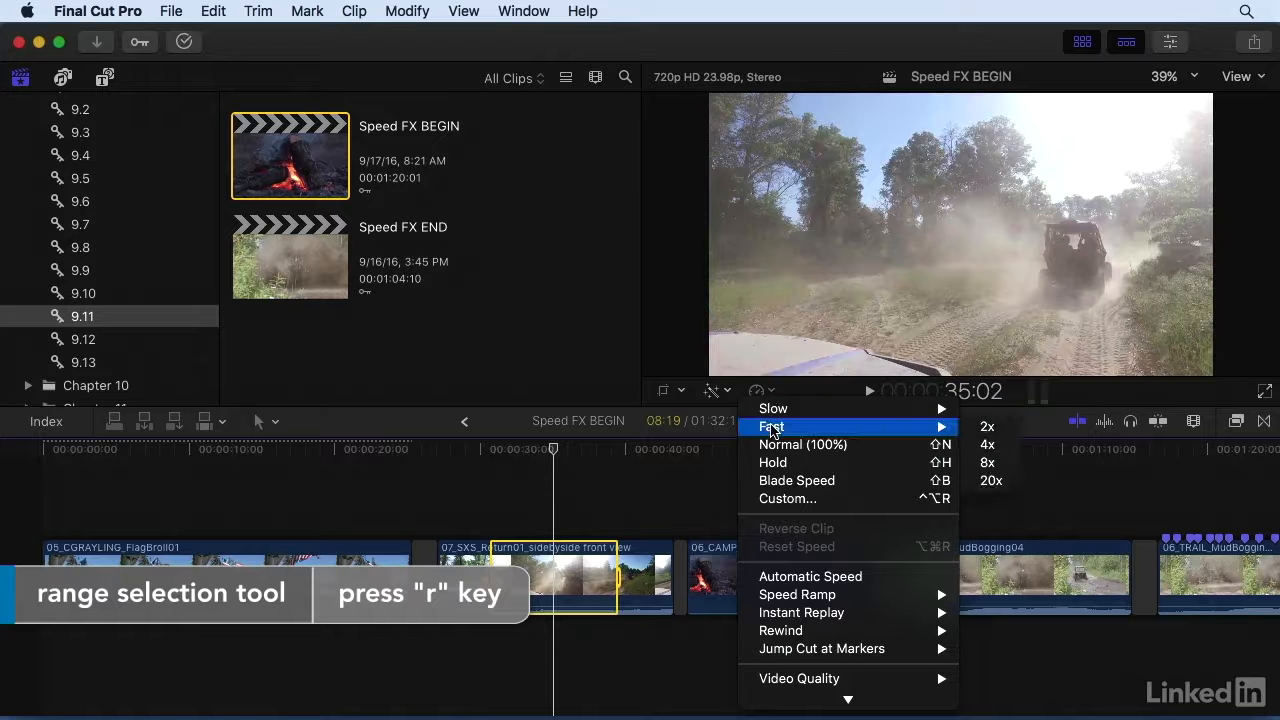
left_click(992, 466)
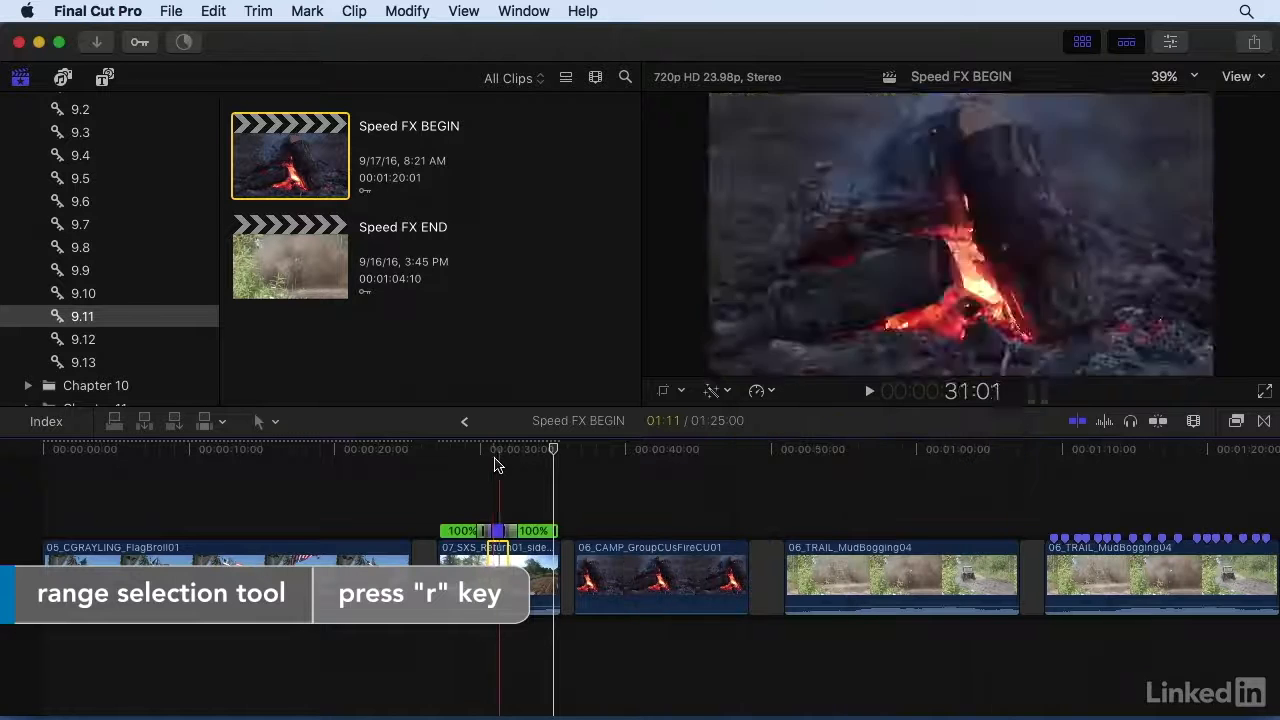
key("super+equal")
key("a")
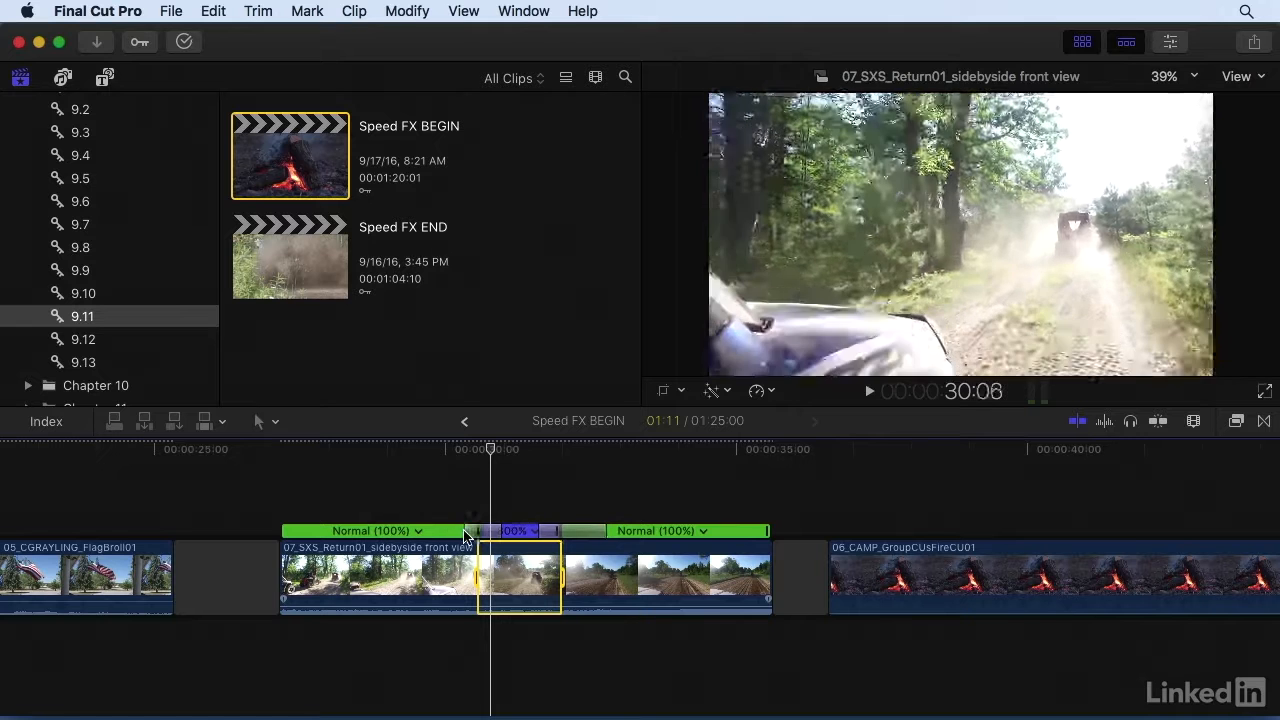
Step: Play the 07_SXS_Return01 clip through its fast section to review the speed transitions
left_click(394, 478)
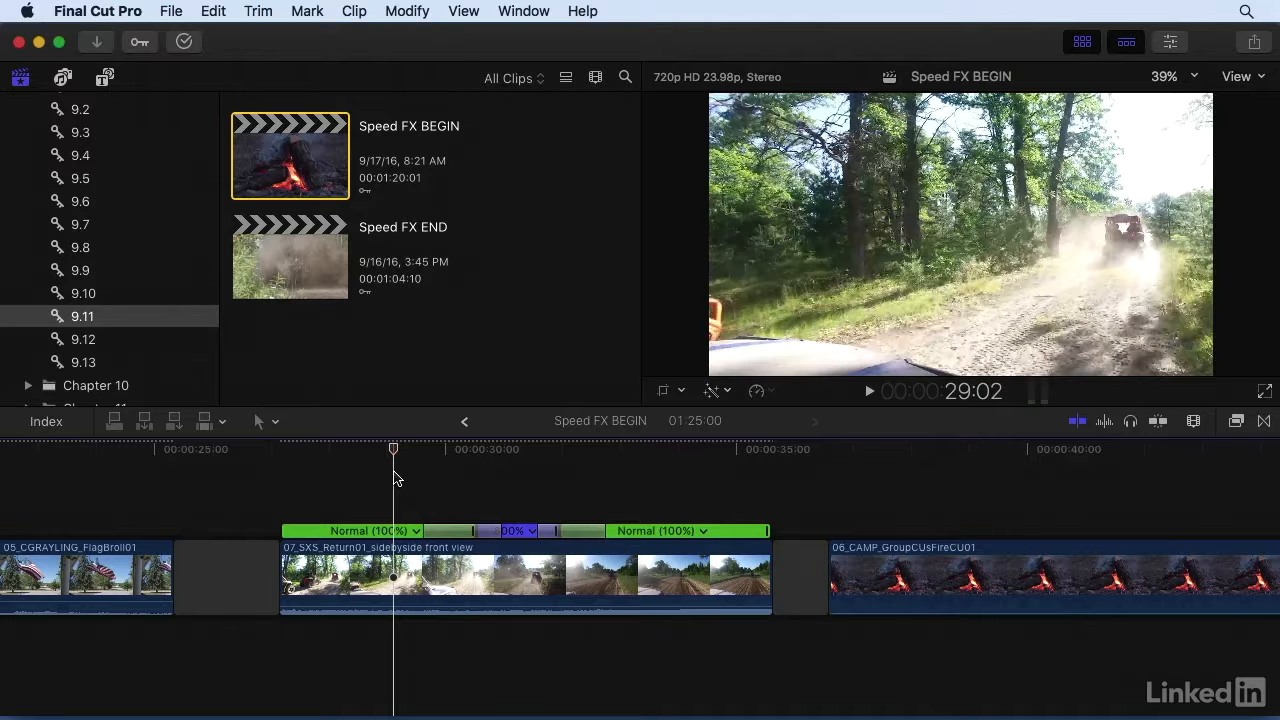
key("space")
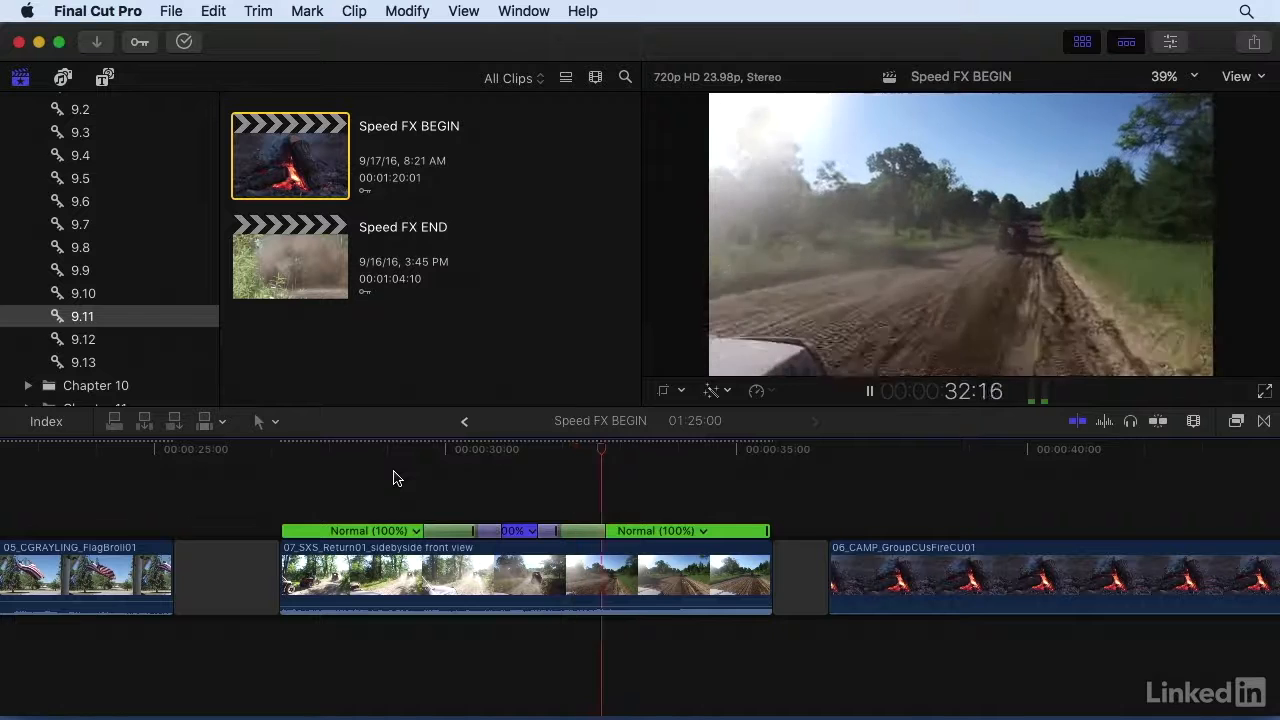
key("space")
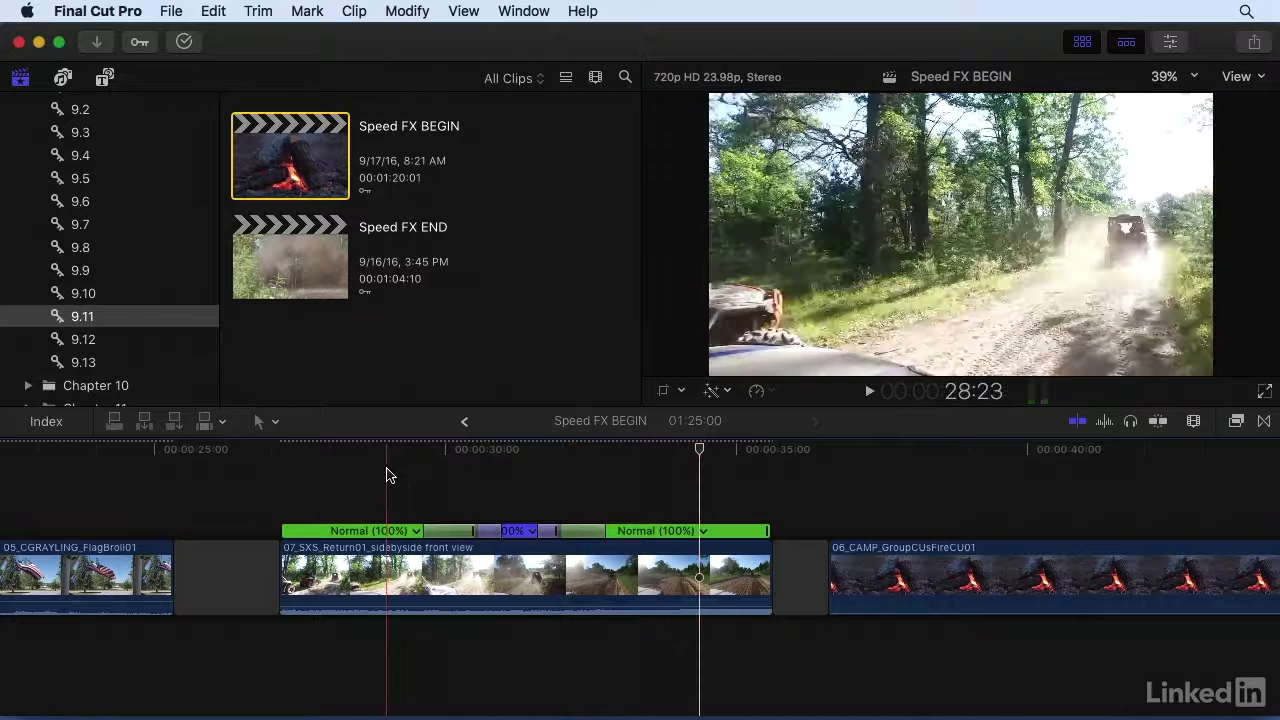
Step: Adjust the 07_SXS_Return01 clip's retime segments so the middle one runs at 652% and the first at 177%
left_click(557, 534)
left_click_drag(557, 534, 620, 530)
left_click_drag(474, 532, 389, 536)
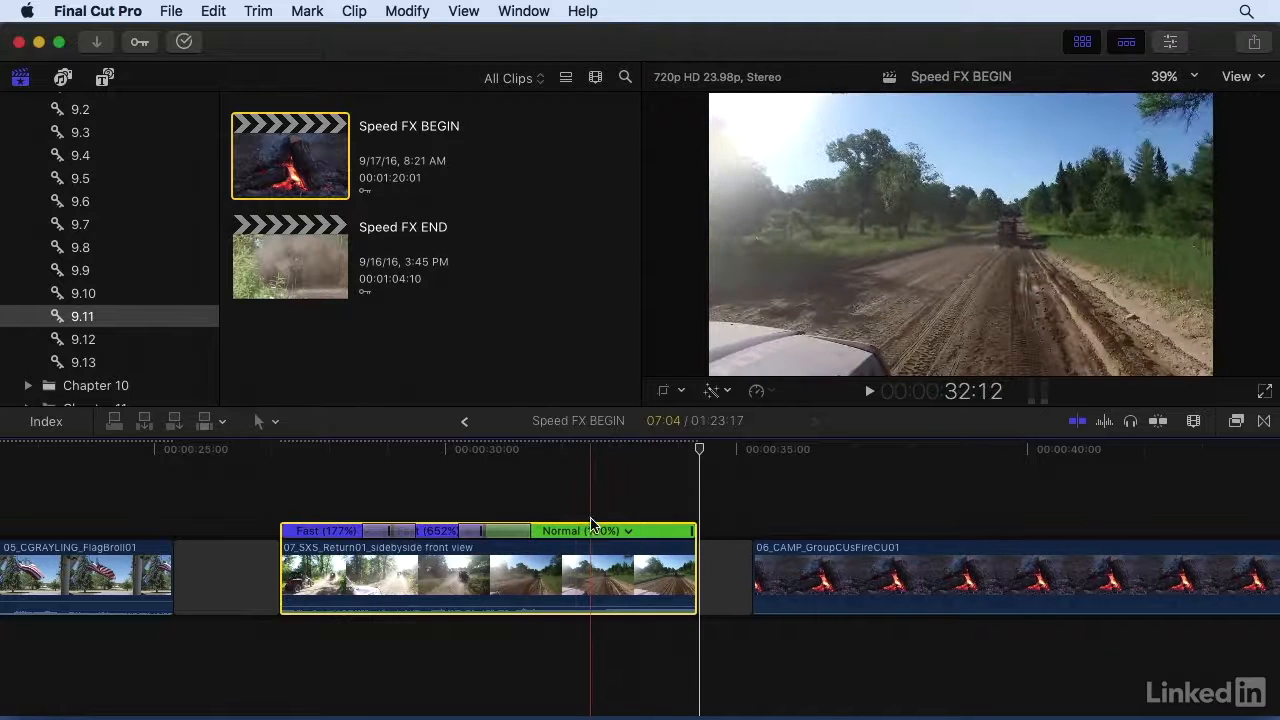
Step: Slow a range of about 1:02 near the end of the 07_SXS_Return01 clip to 25%, and readjust that segment to 28%
key("i")
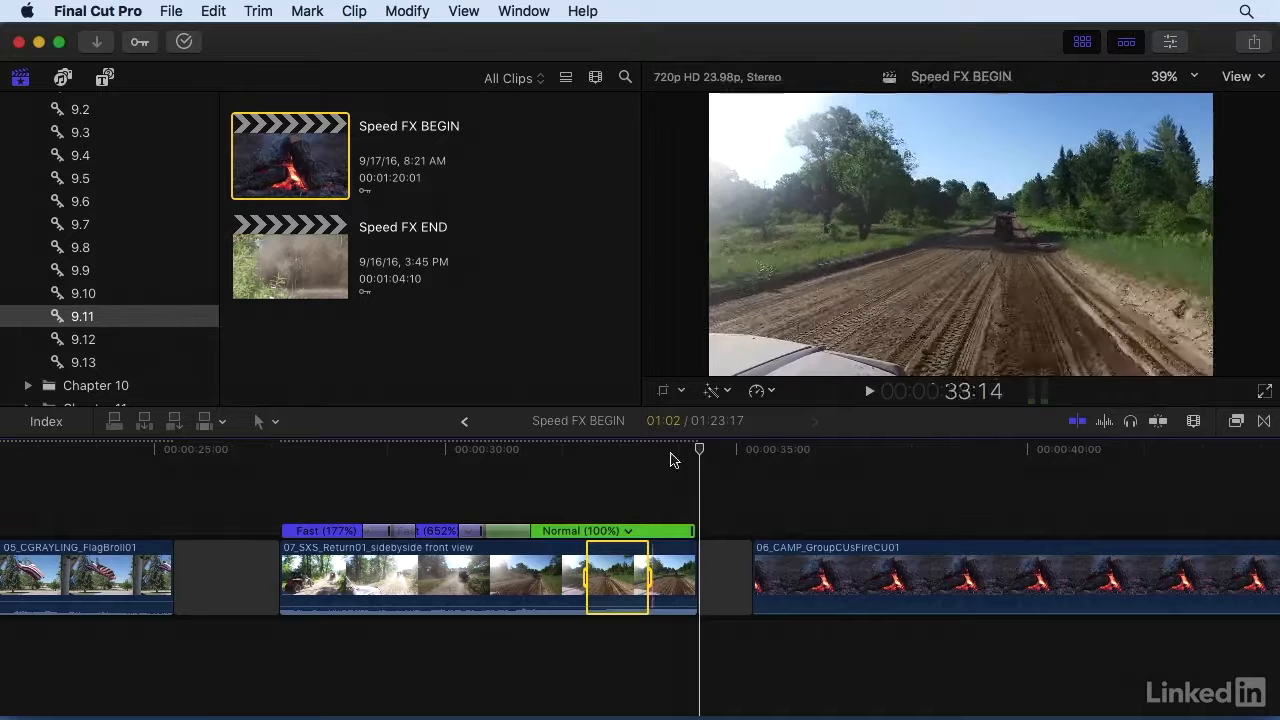
left_click(767, 392)
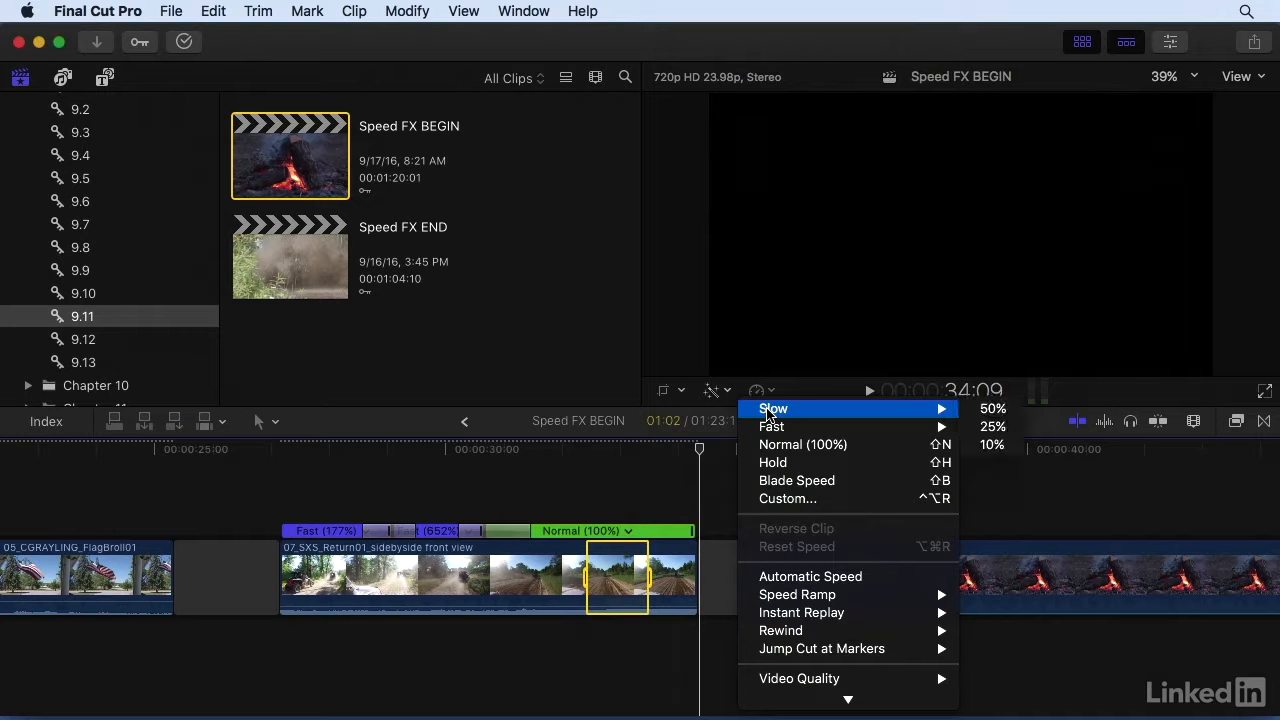
left_click(990, 426)
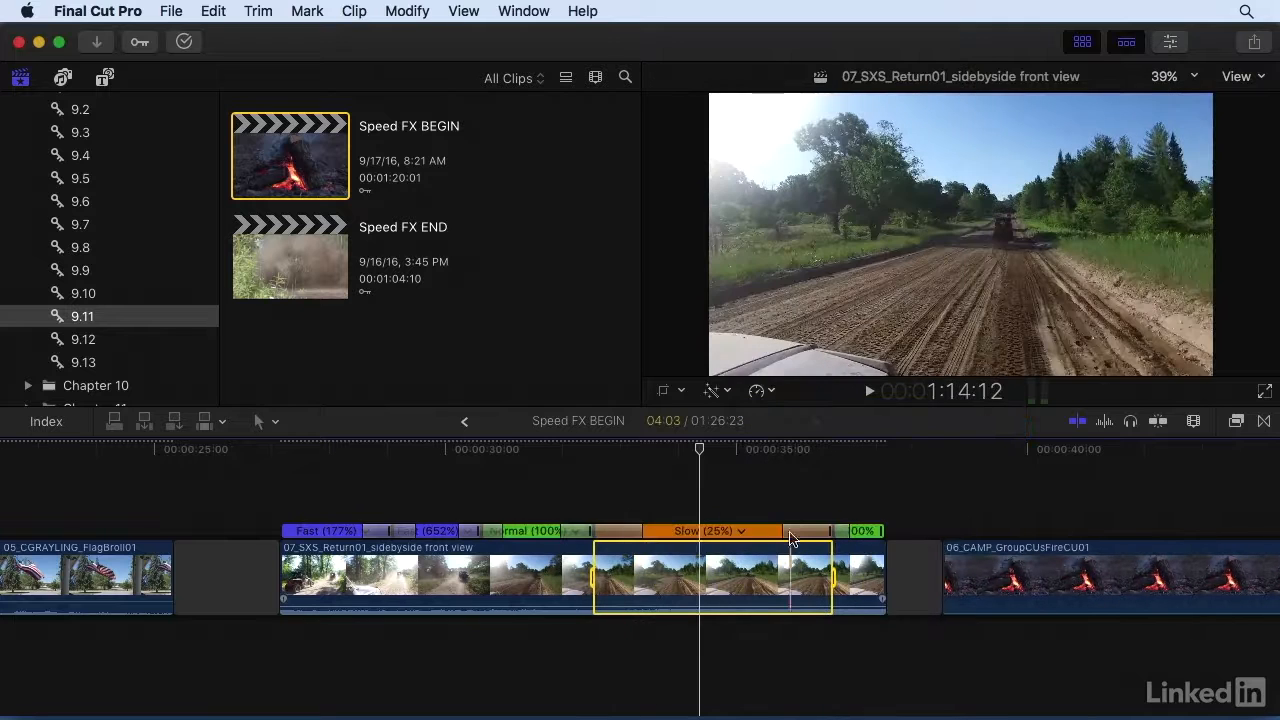
left_click_drag(827, 527, 815, 529)
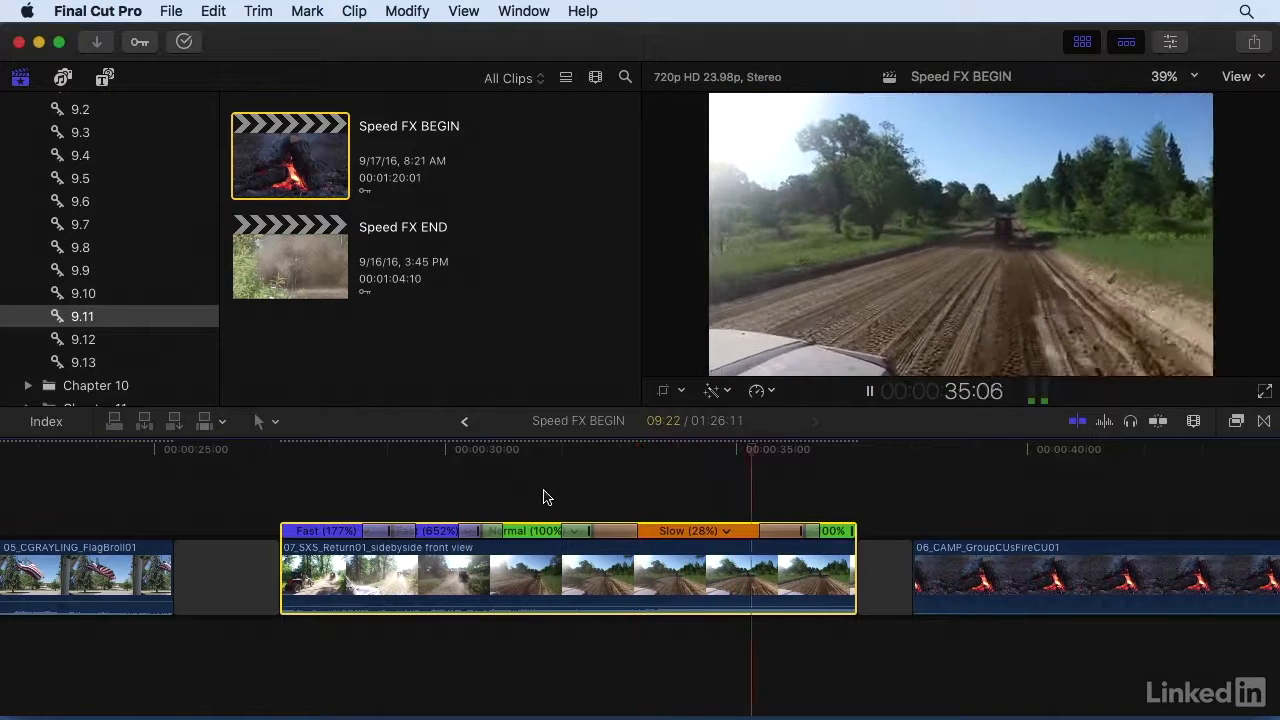
Step: Play part of the 06_CAMP_GroupCUsFireCU01 clip to review it at its original speed
key("space")
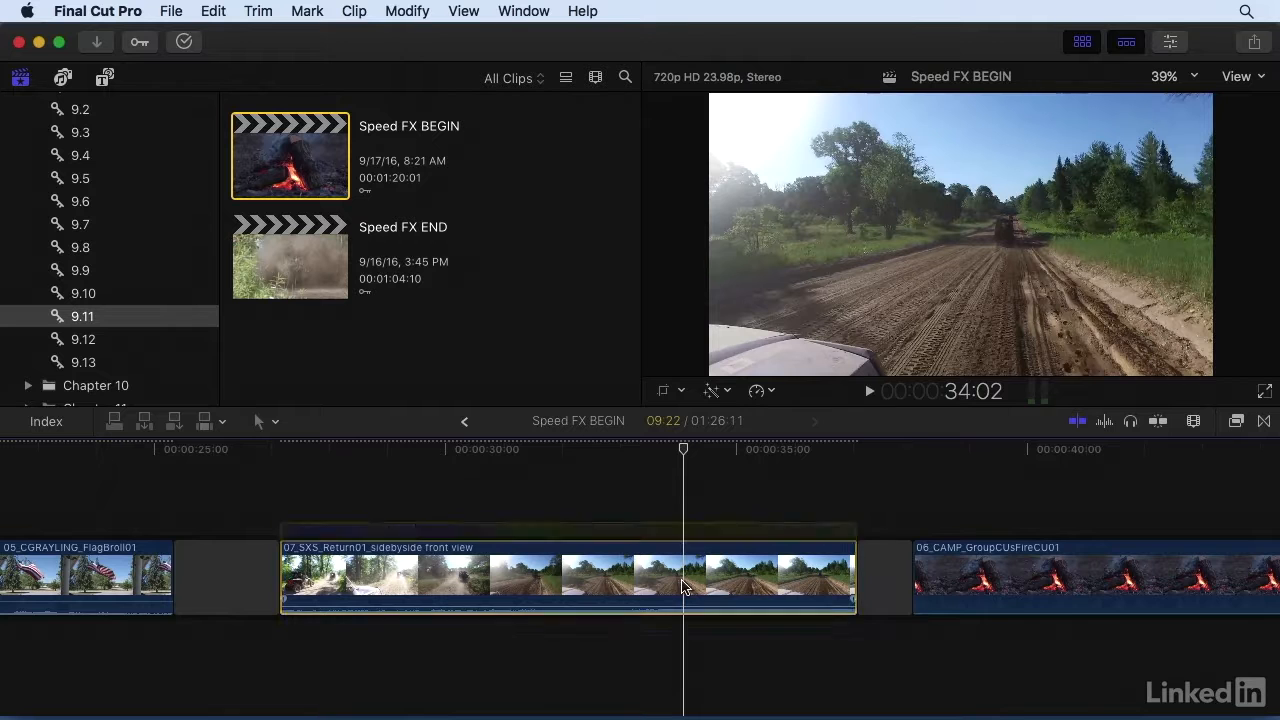
scroll(690, 587, "right", 10)
scroll(700, 587, "right", 8)
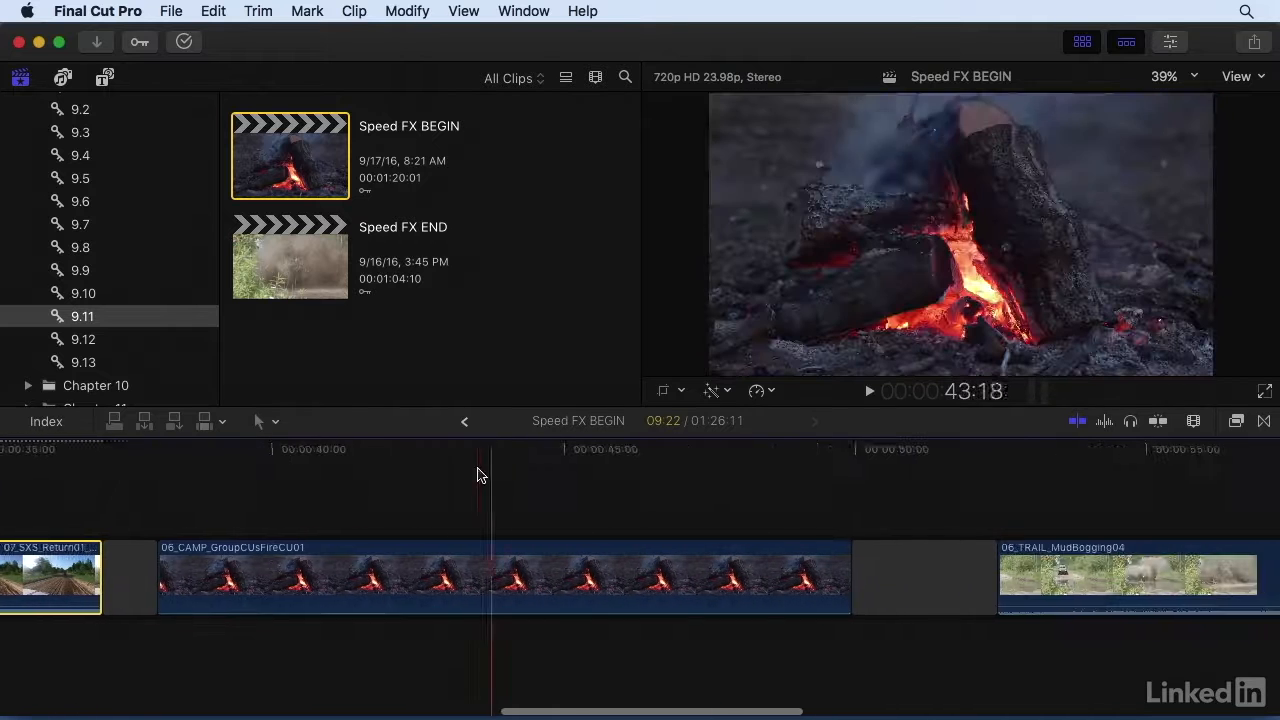
left_click(401, 457)
key("space")
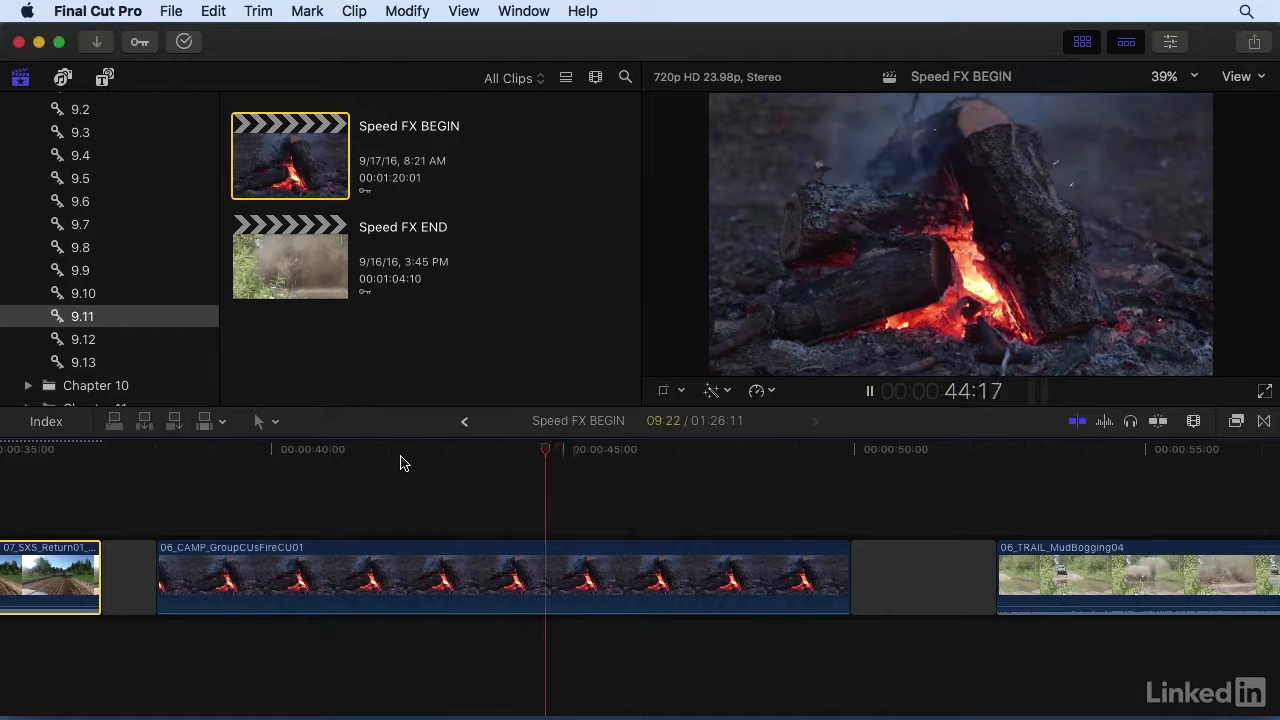
key("space")
Step: Reverse the whole 06_CAMP_GroupCUsFireCU01 clip and play part of it backwards
left_click(599, 583)
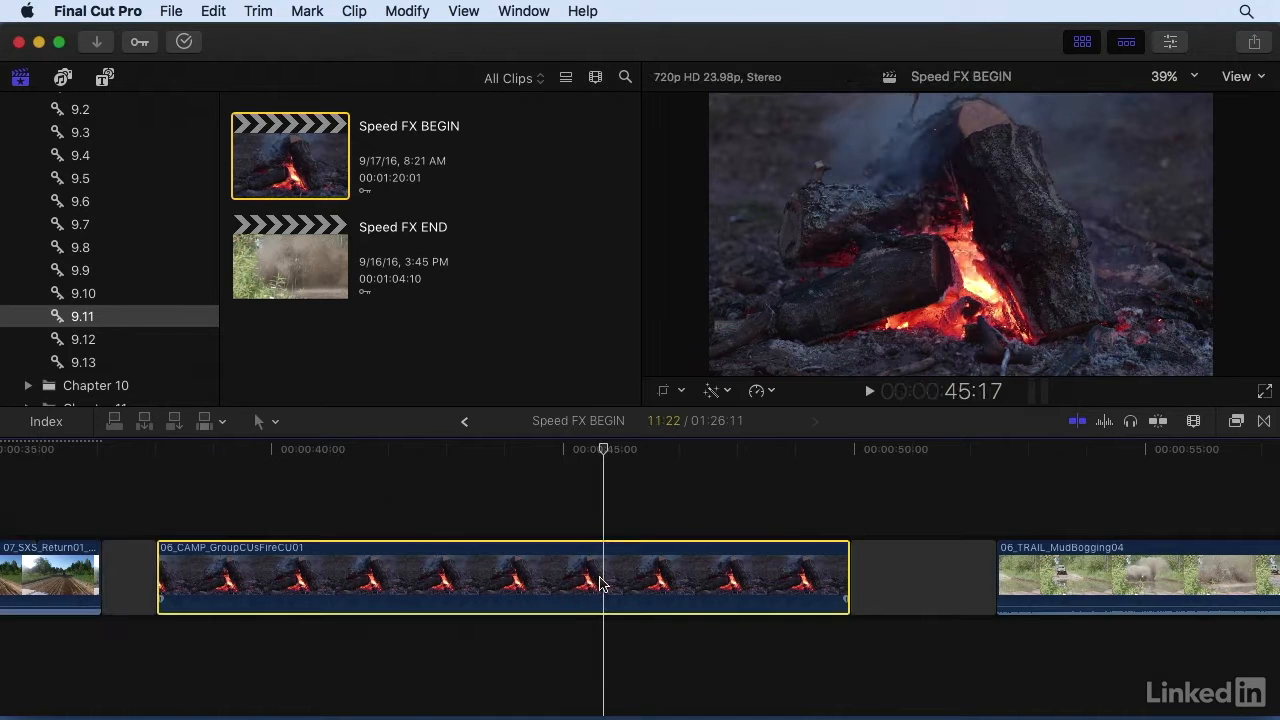
left_click(758, 393)
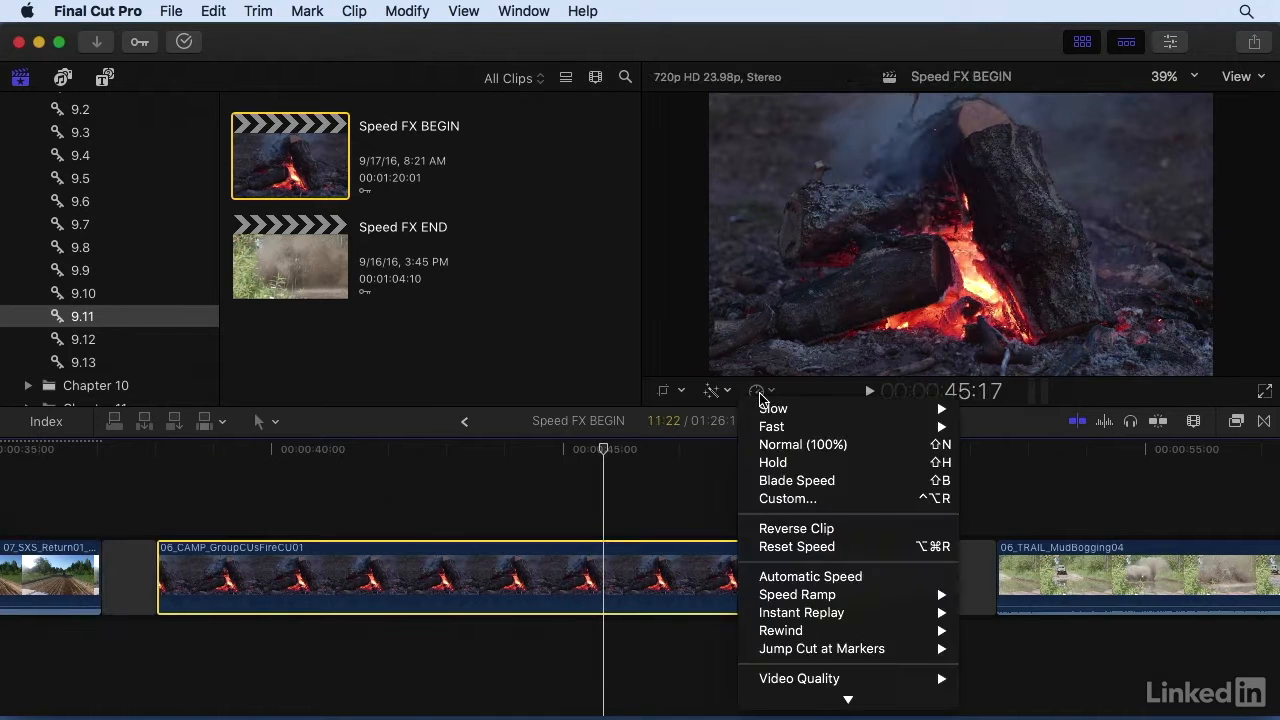
left_click(779, 532)
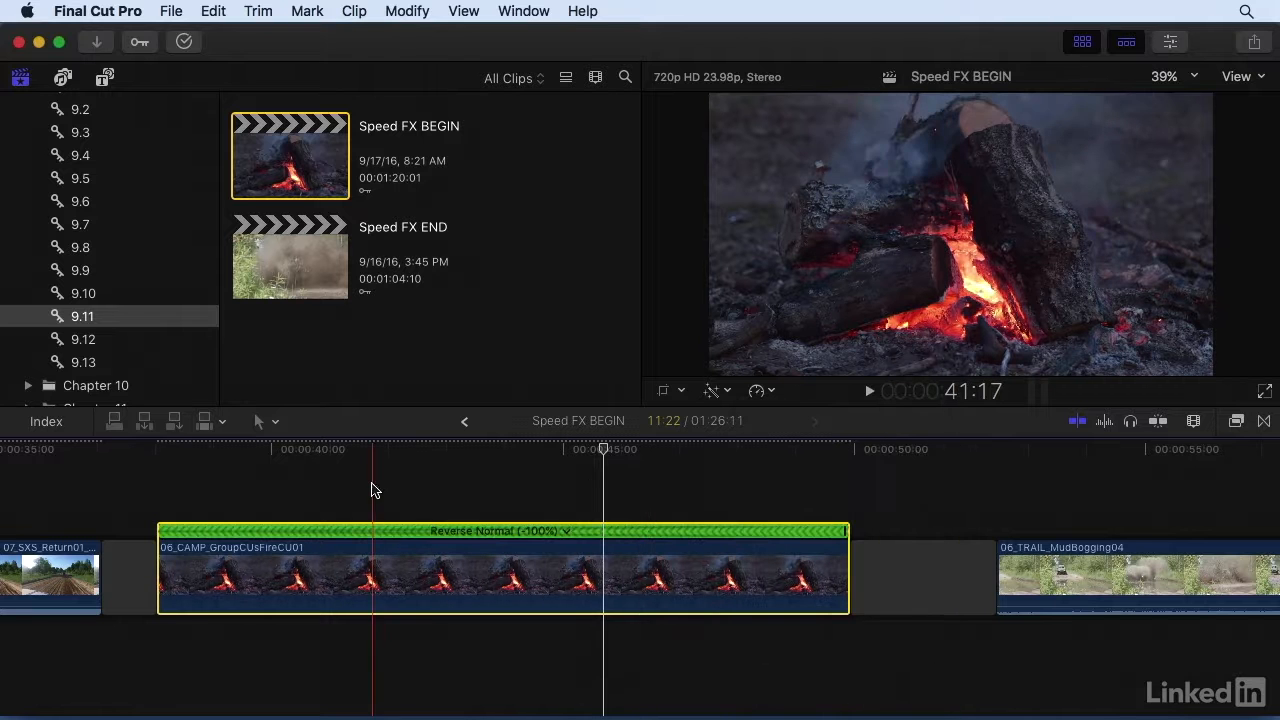
key("space")
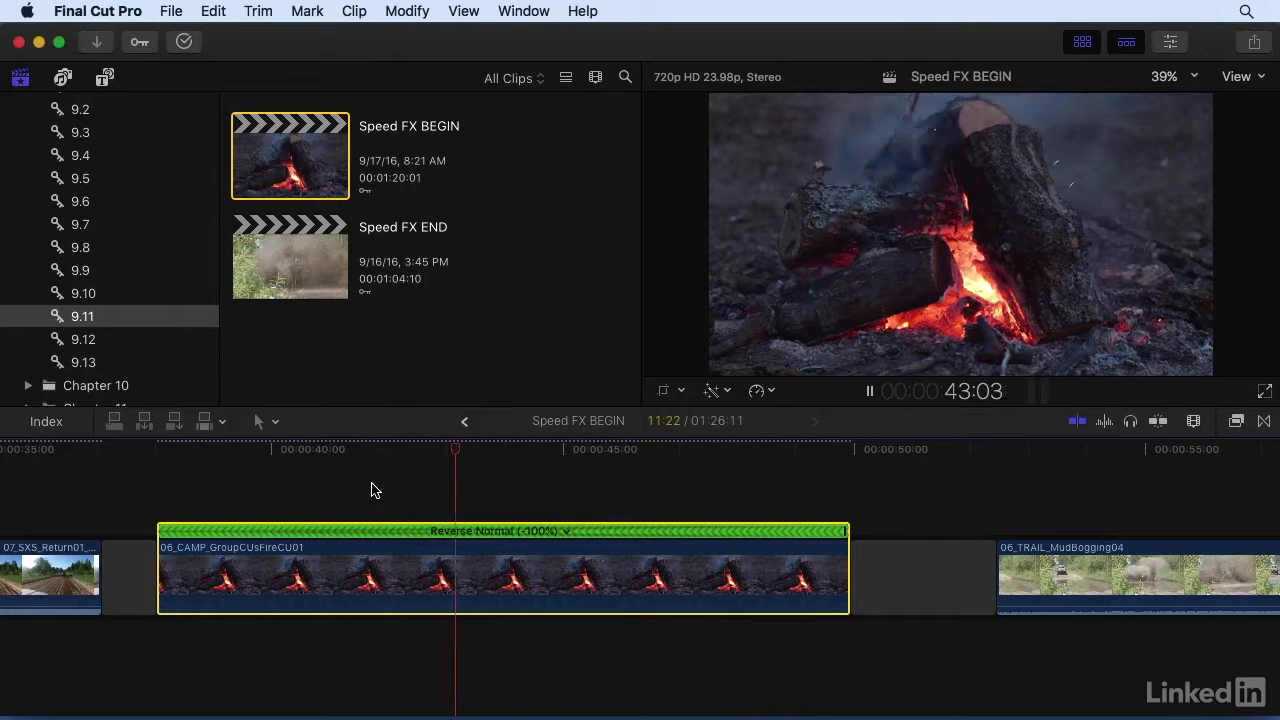
key("space")
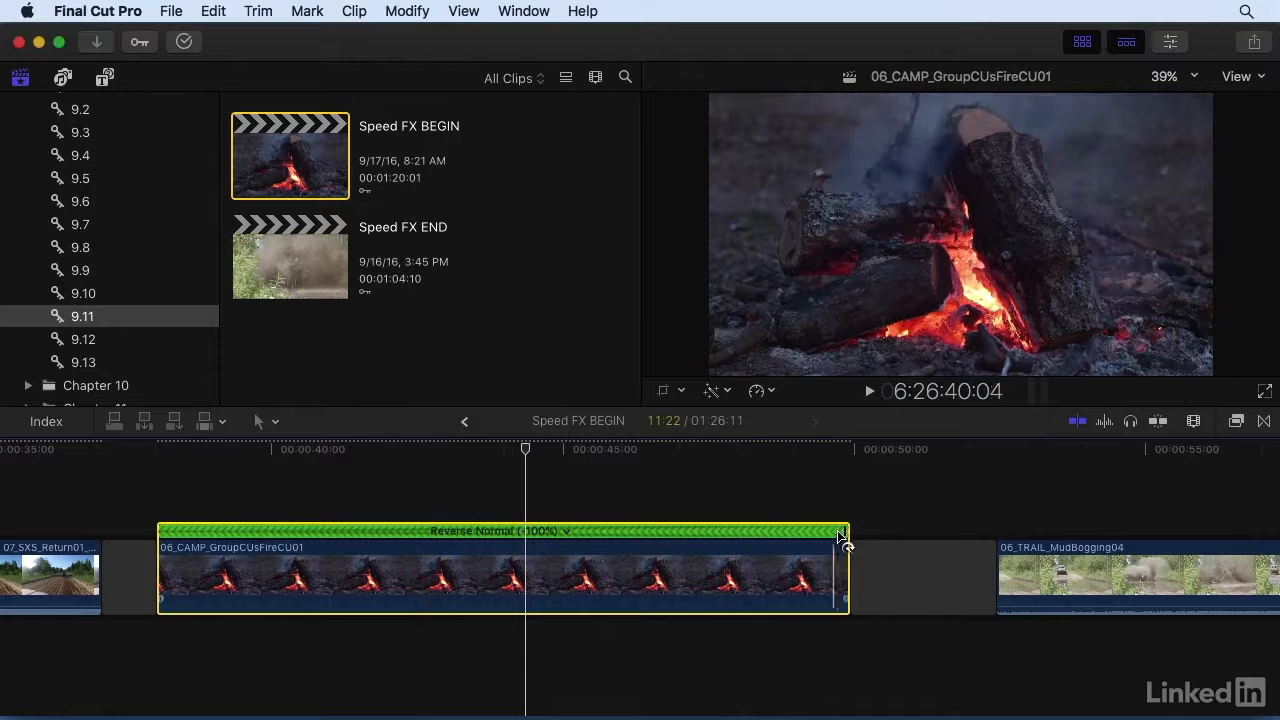
Step: Stretch the reversed 06_CAMP_GroupCUsFireCU01 clip to a speed of -89% and play it back
left_click_drag(846, 534, 933, 533)
key("space")
key("space")
key("space")
key("space")
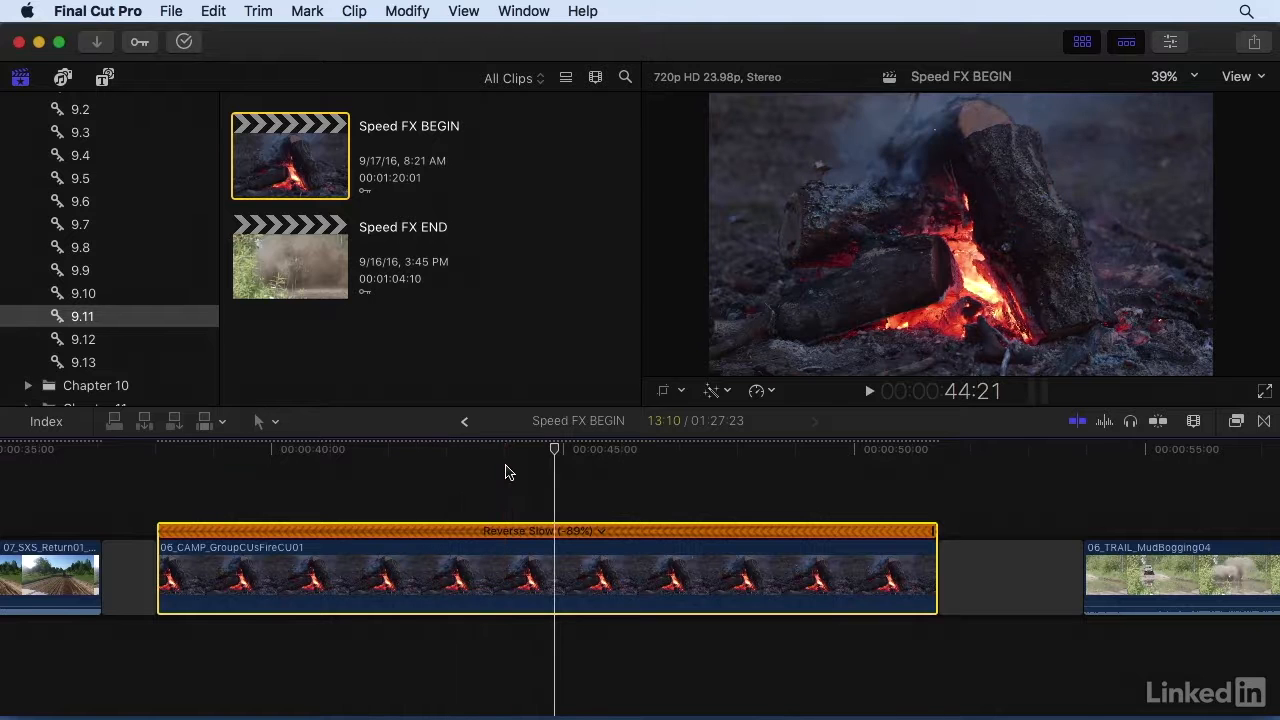
Step: Undo the slowdown and the reversal of the 06_CAMP_GroupCUsFireCU01 clip
key("super+z")
key("super+z")
key("super+z")
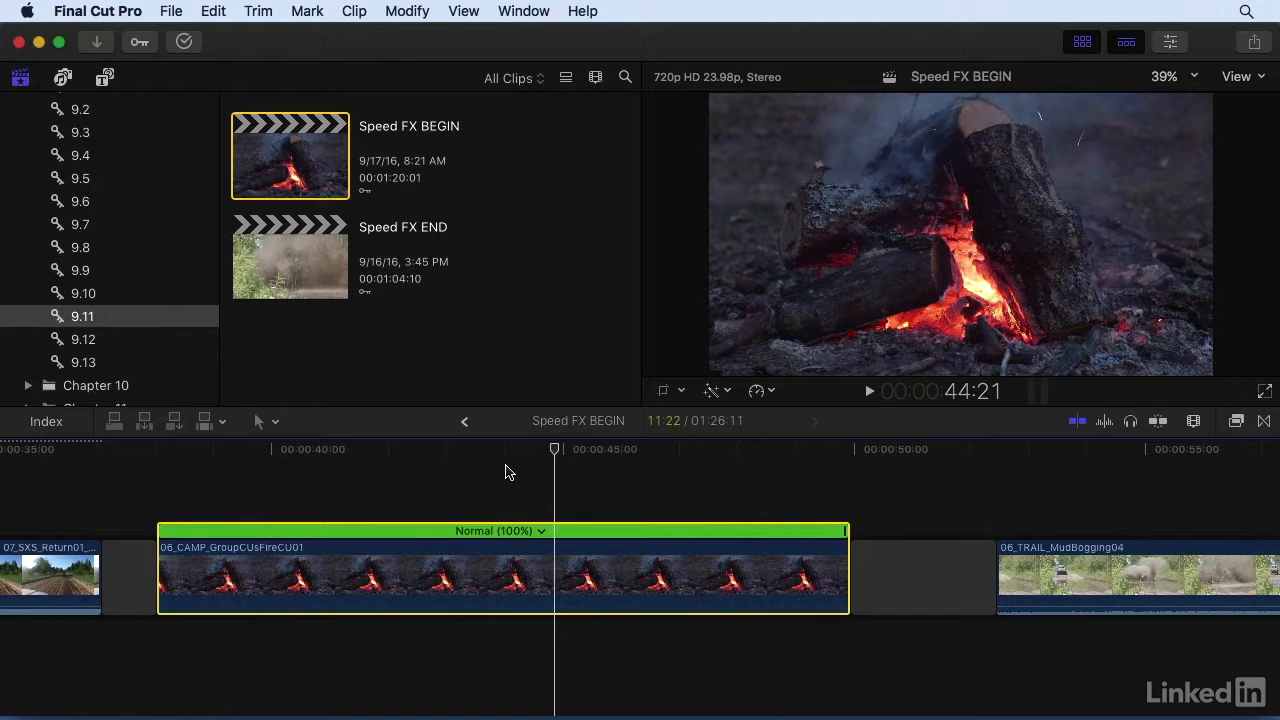
Step: Mark a range of about 3:20 in the middle of the 06_CAMP_GroupCUsFireCU01 clip, check whether Reverse Clip is available, and clear the range
key("i")
key("o")
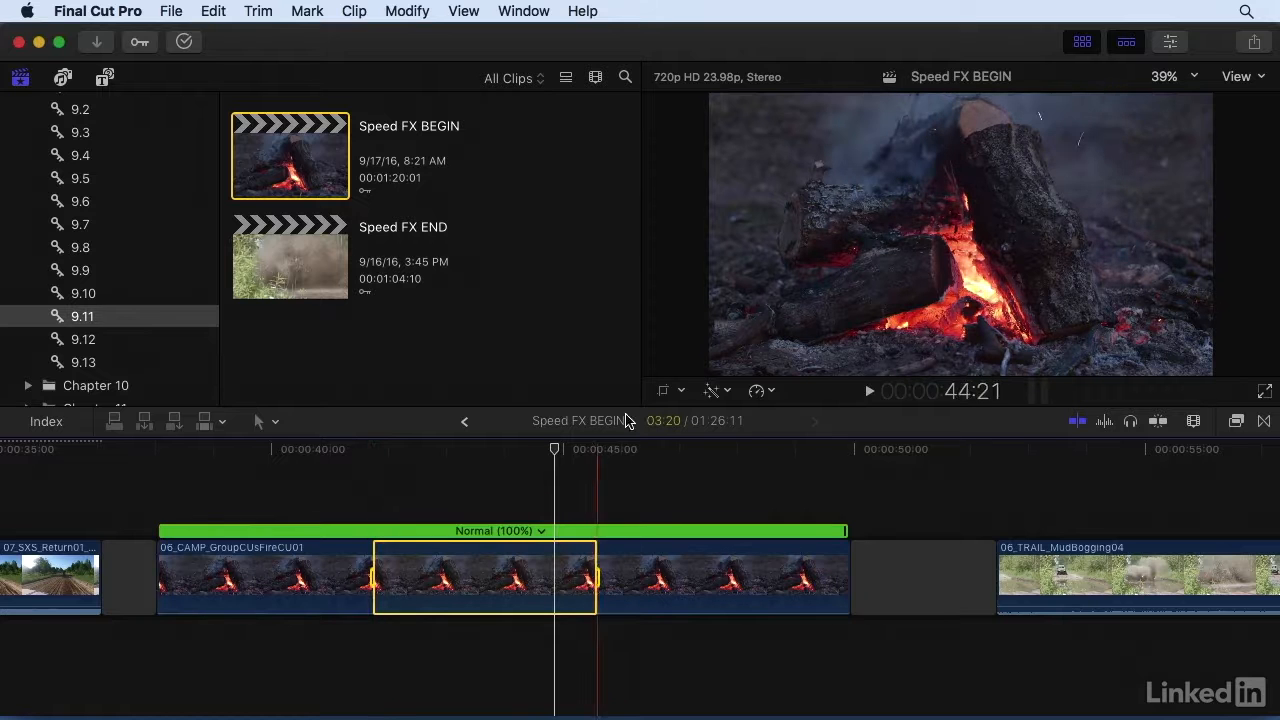
left_click(757, 392)
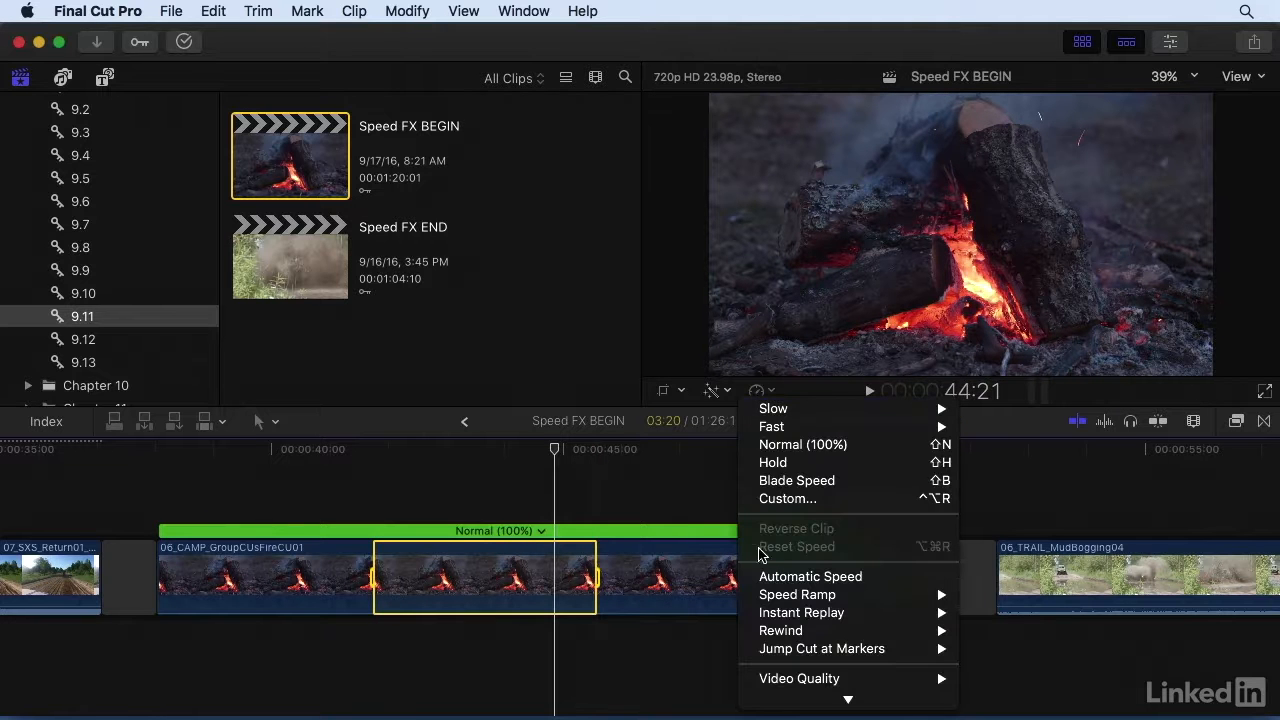
left_click(594, 471)
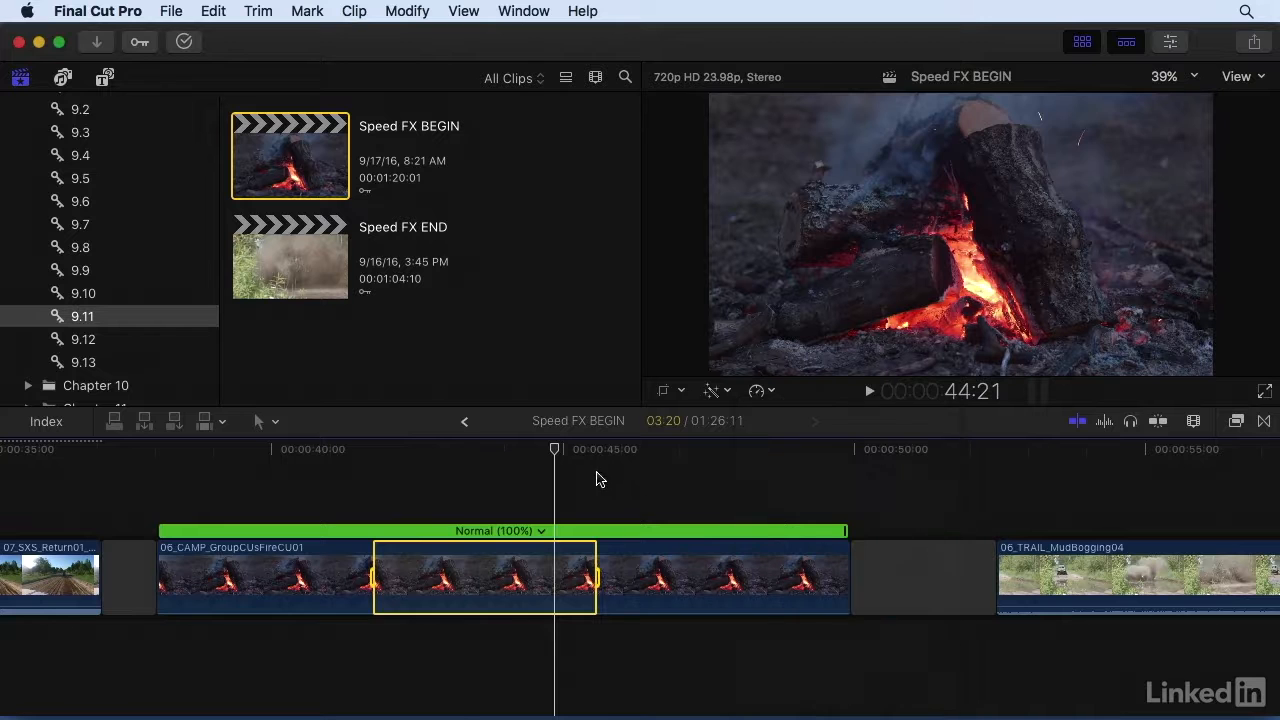
left_click(463, 491)
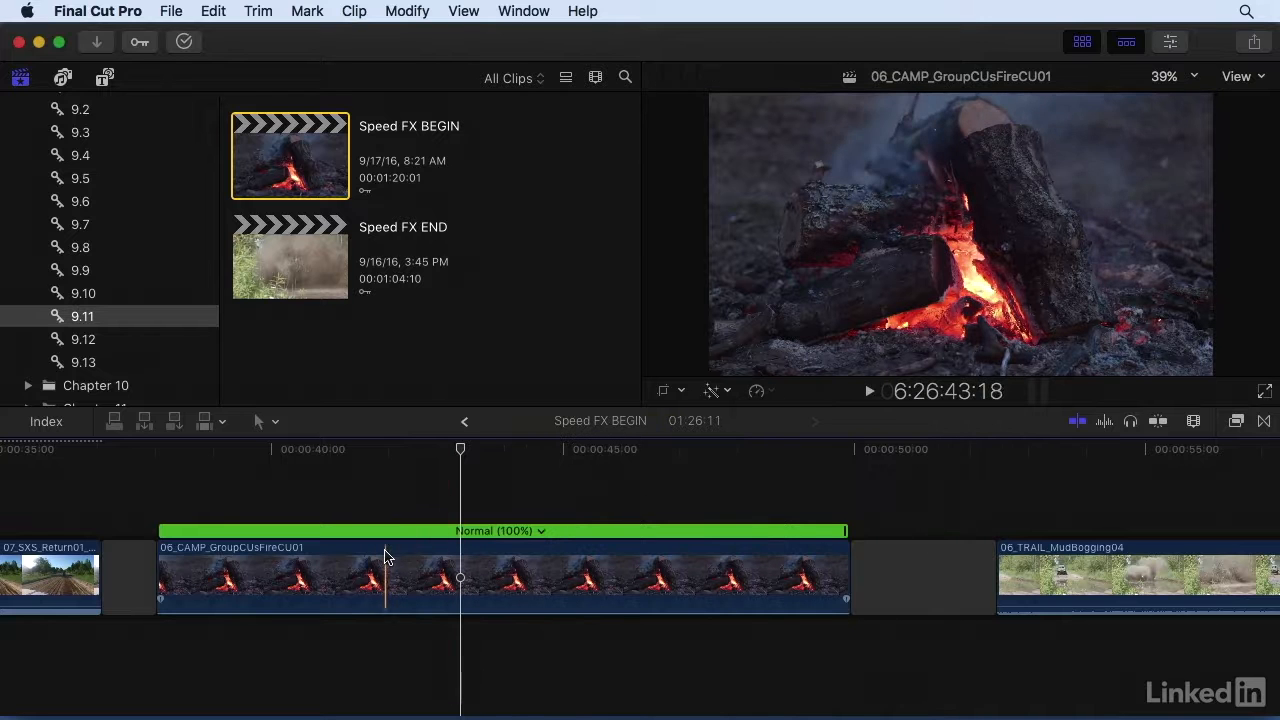
Step: Blade the 06_CAMP_GroupCUsFireCU01 clip on both sides of a middle section of about 3:13 and reverse only that piece
key("b")
left_click(367, 575)
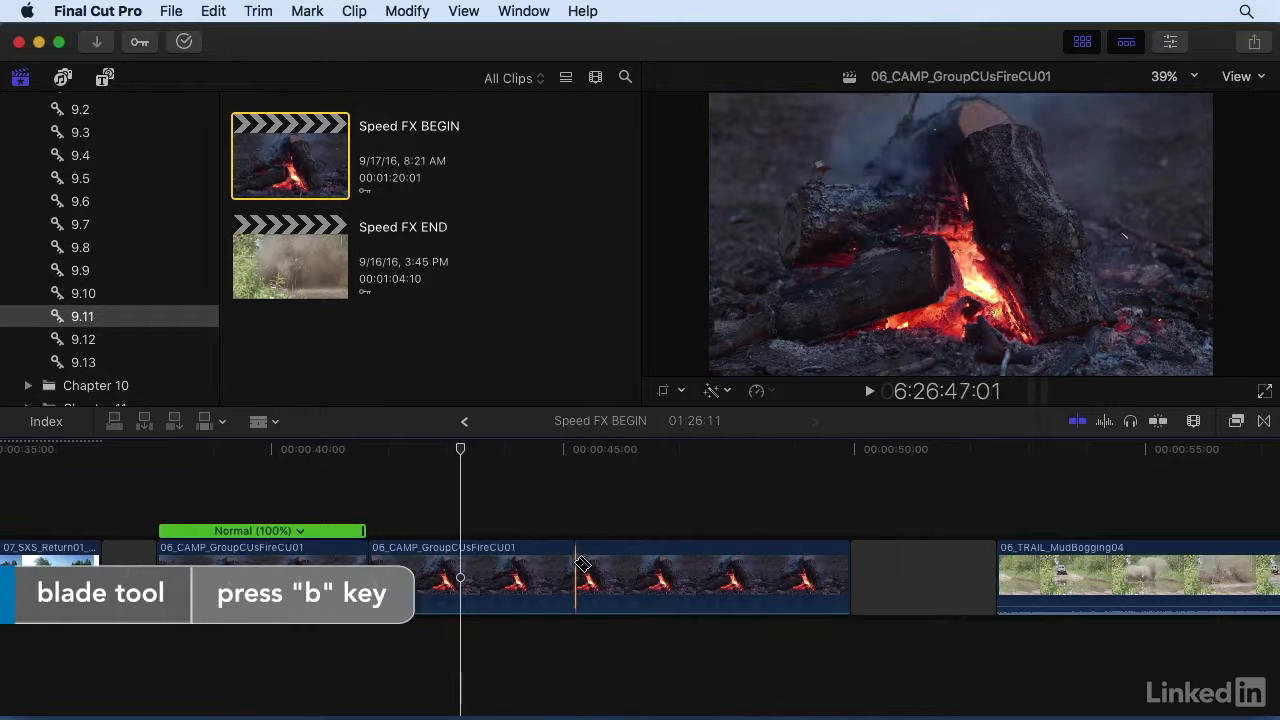
left_click(575, 575)
key("a")
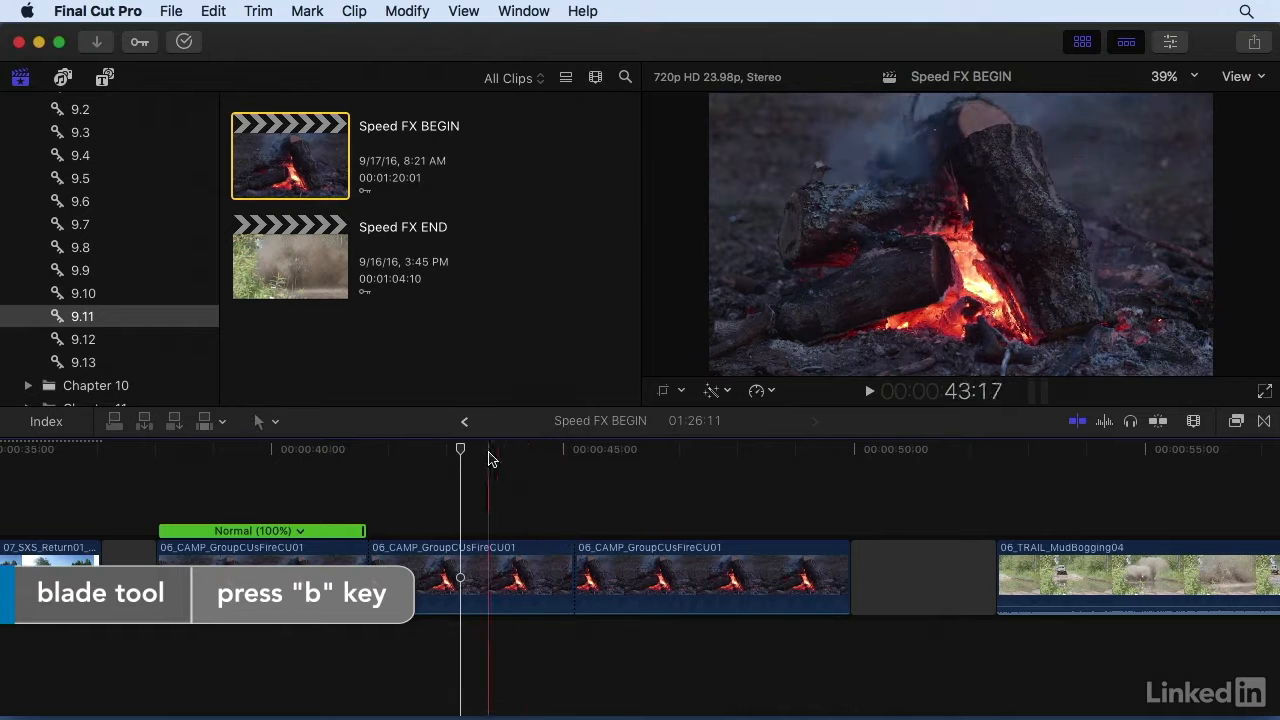
left_click(488, 575)
left_click(760, 392)
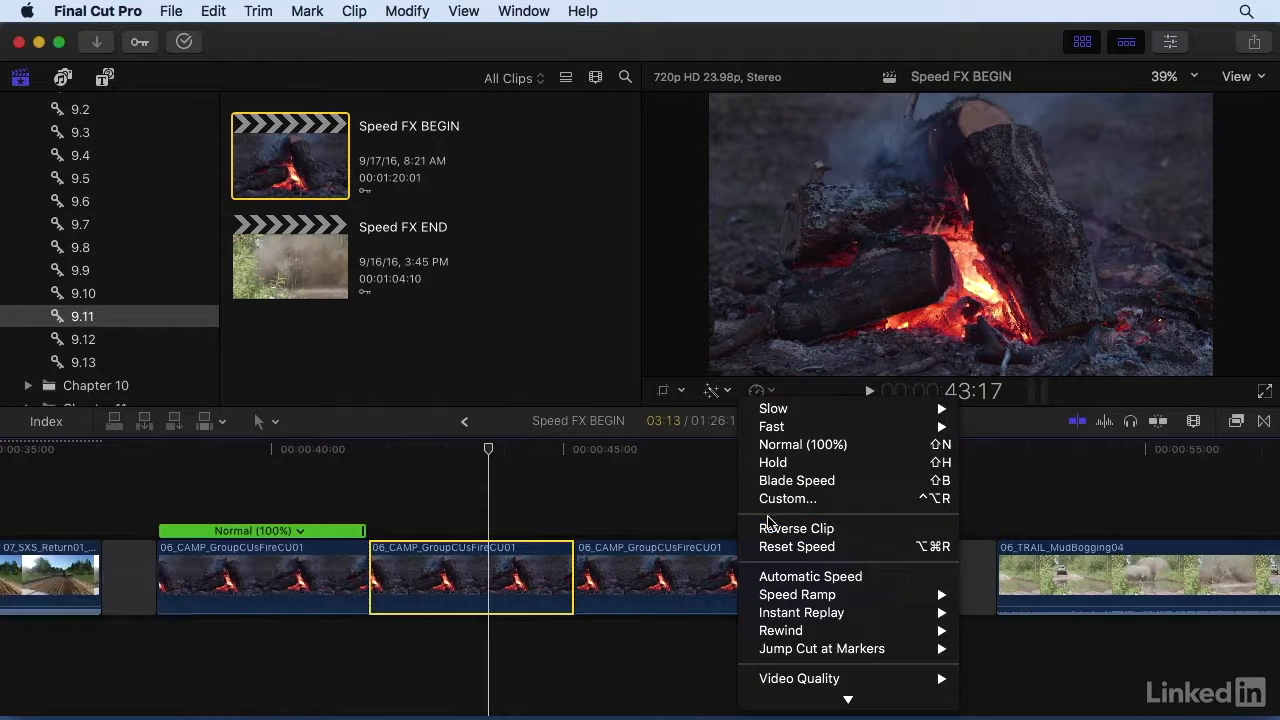
left_click(770, 533)
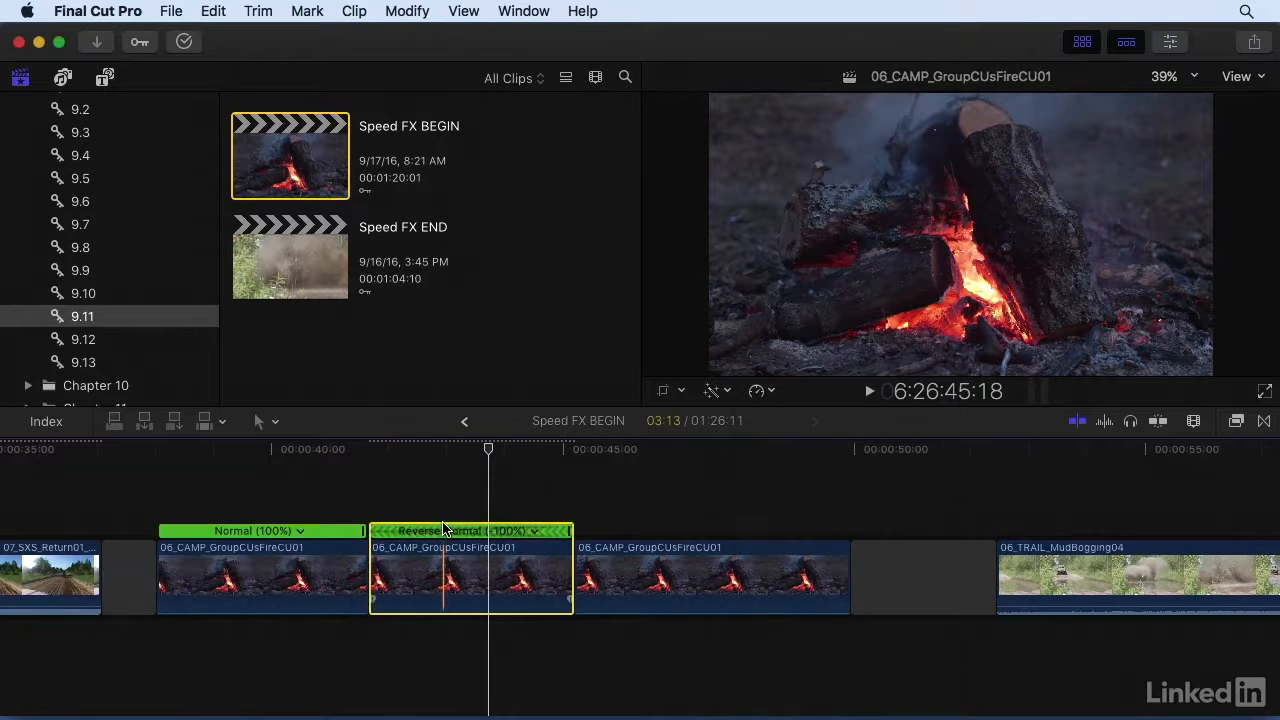
Step: Undo the reversal and the cuts in the 06_CAMP_GroupCUsFireCU01 clip, and hide its retime editor
key("super+z")
key("super+z")
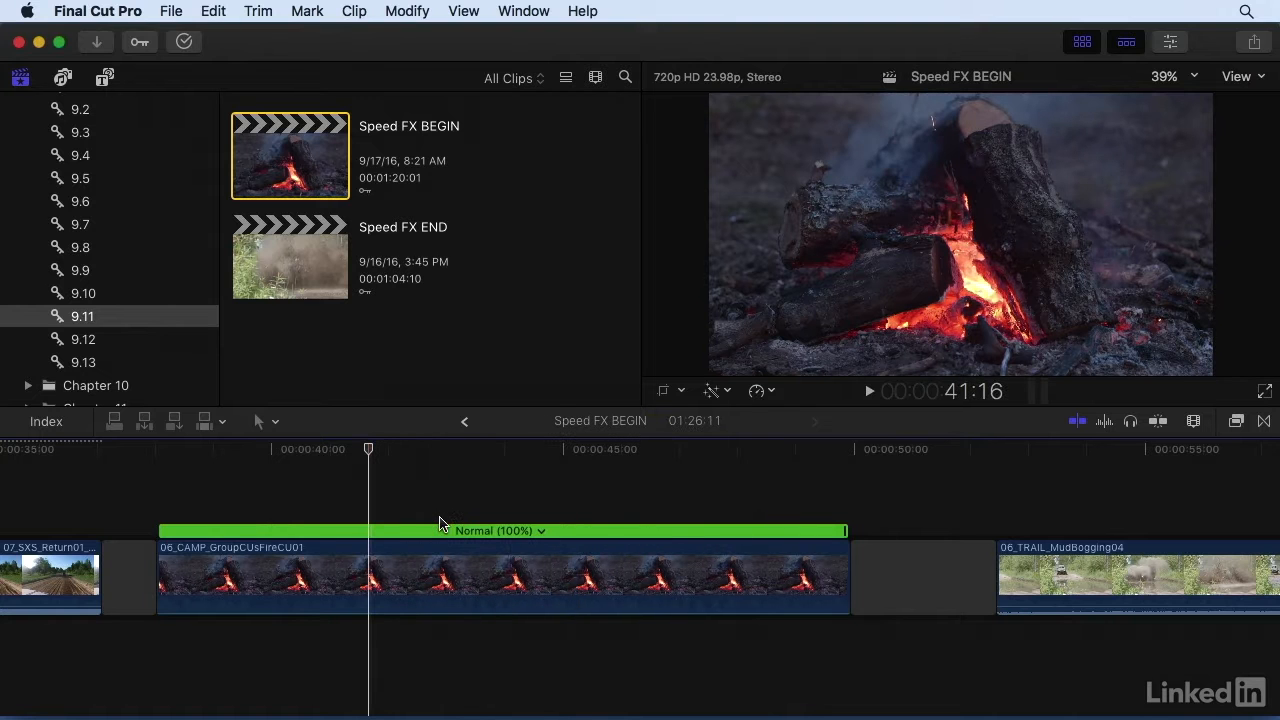
scroll(420, 560, "right", 1)
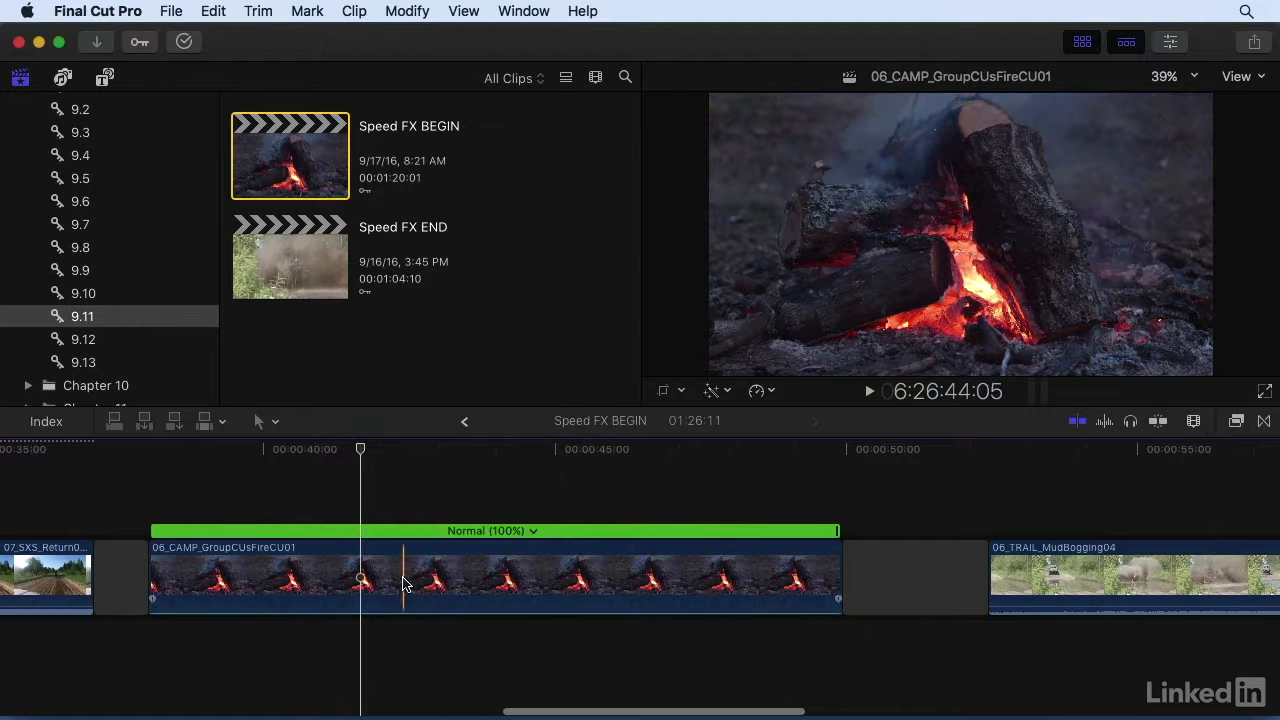
left_click(404, 584)
key("super+r")
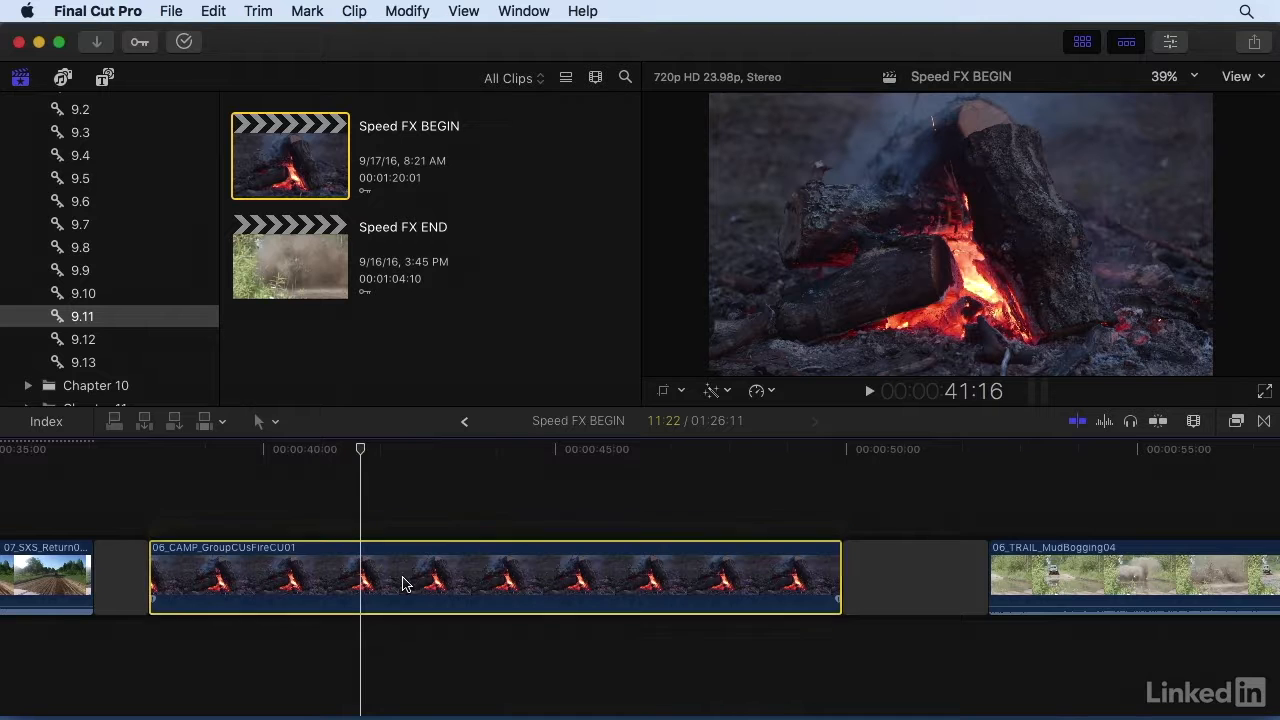
Step: Mark a range of about 2:12 in the 06_TRAIL_MudBogging04 clip, starting where the vehicle enters the mud at about 59:23
scroll(404, 584, "right", 3)
scroll(404, 584, "right", 6)
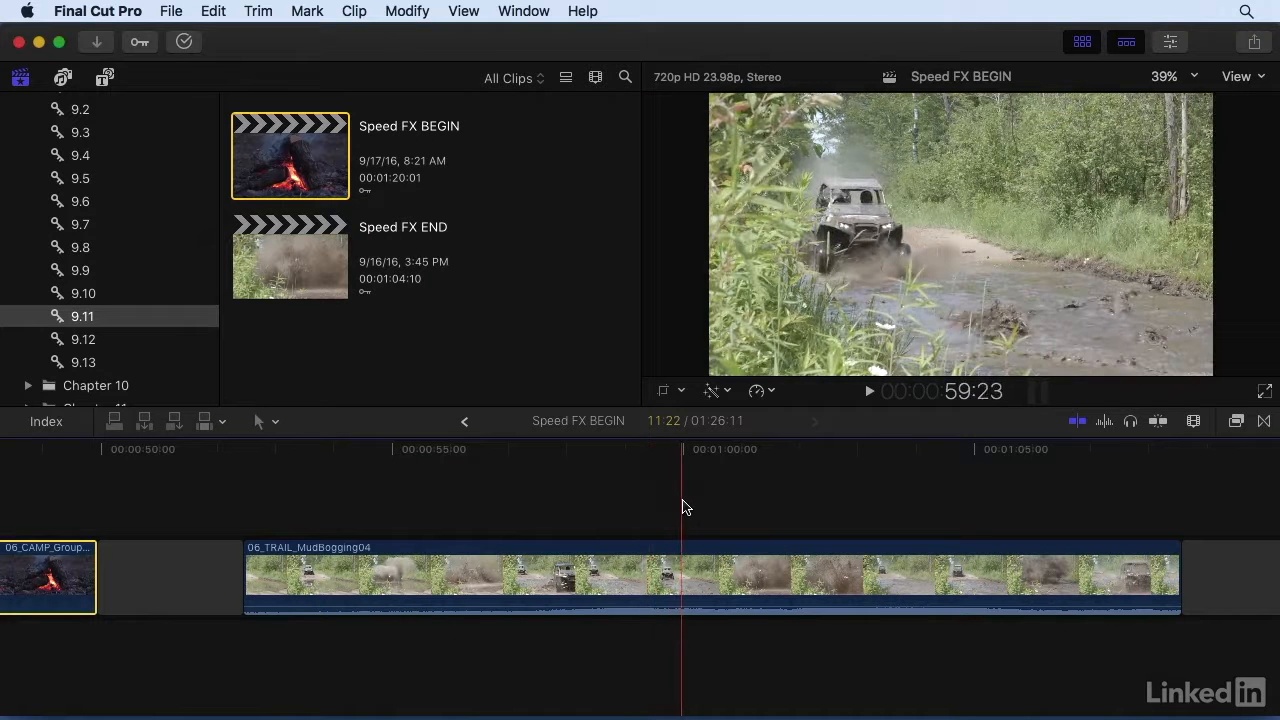
key("i")
key("o")
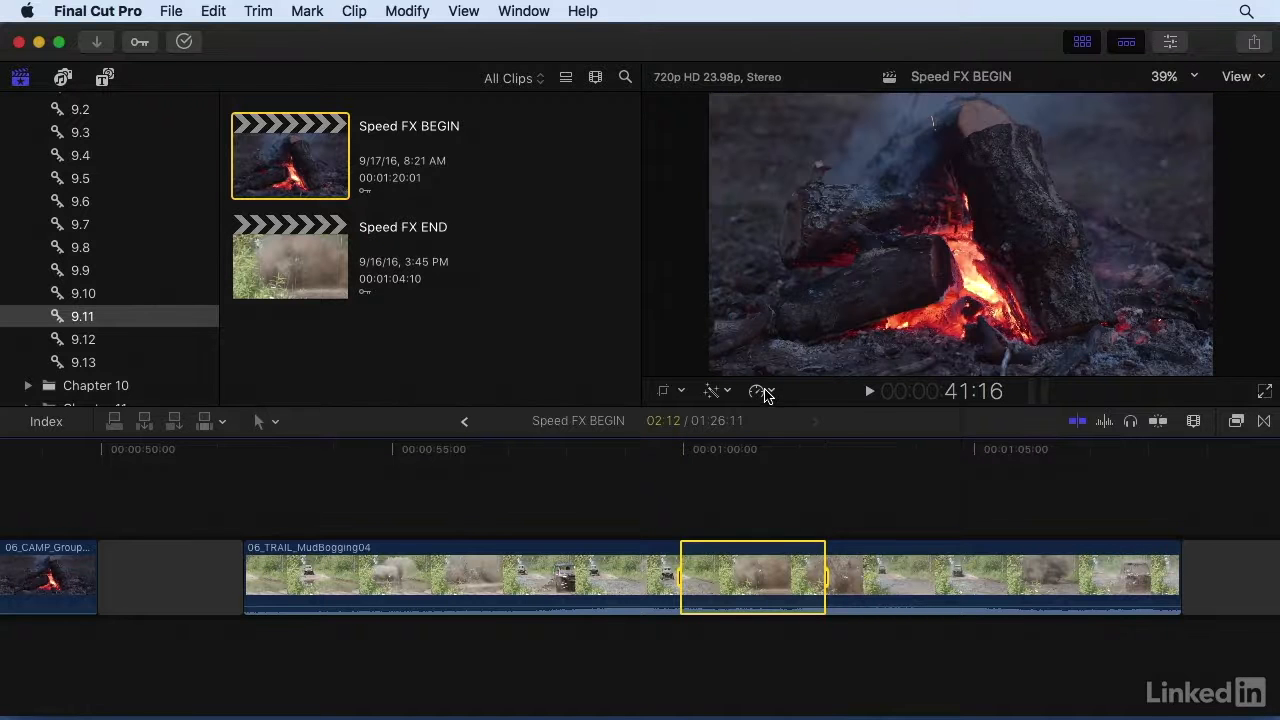
Step: Apply a 2x rewind to the marked range of the 06_TRAIL_MudBogging04 clip and preview the rewound section
left_click(765, 392)
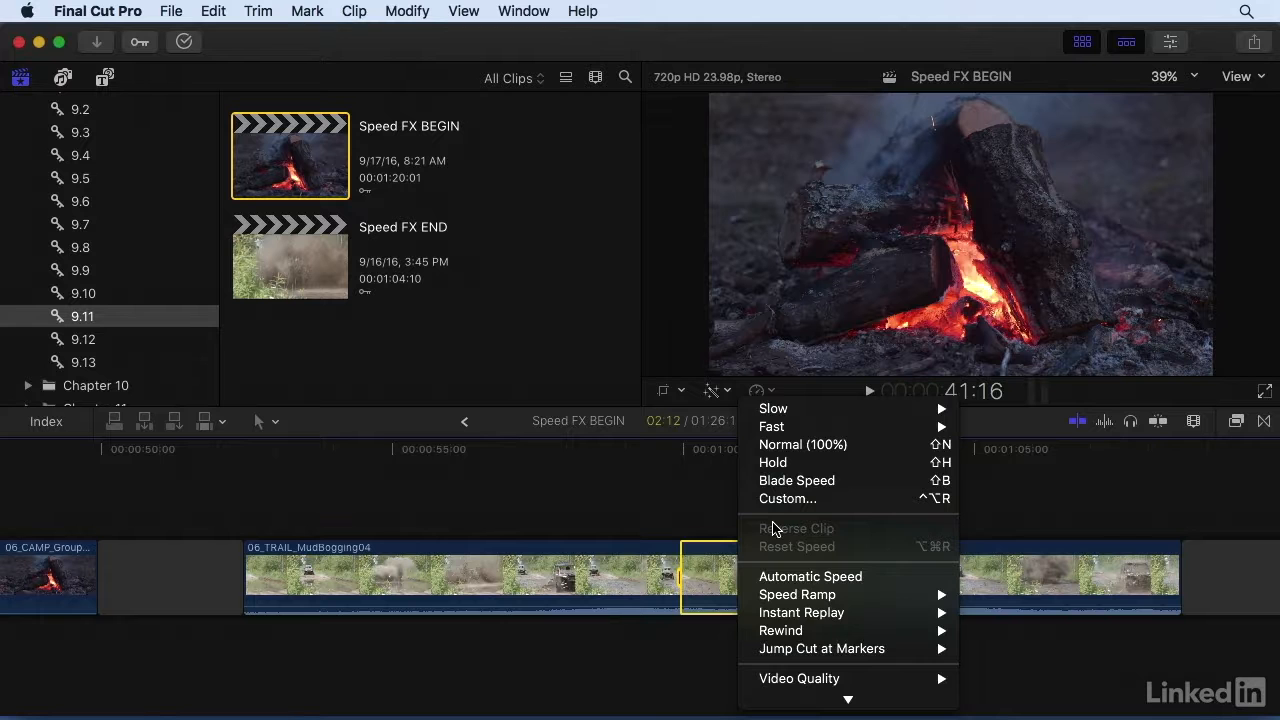
mouse_move(790, 632)
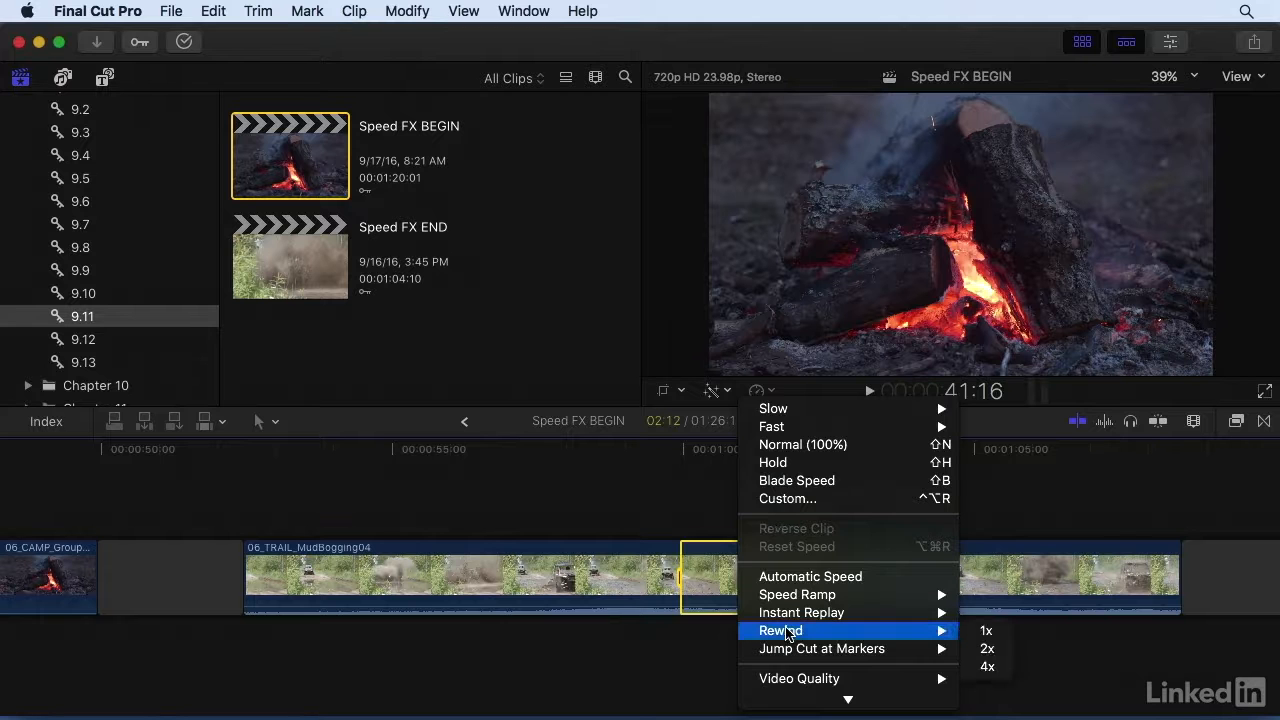
left_click(978, 650)
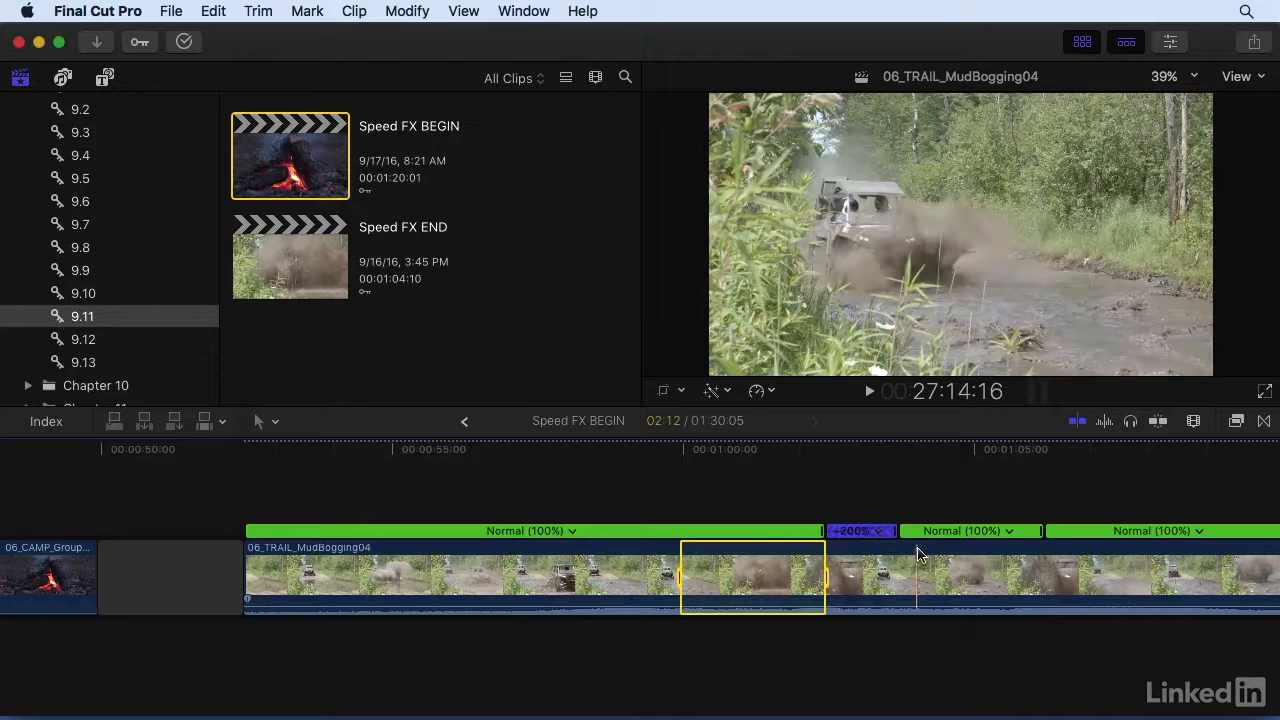
key("space")
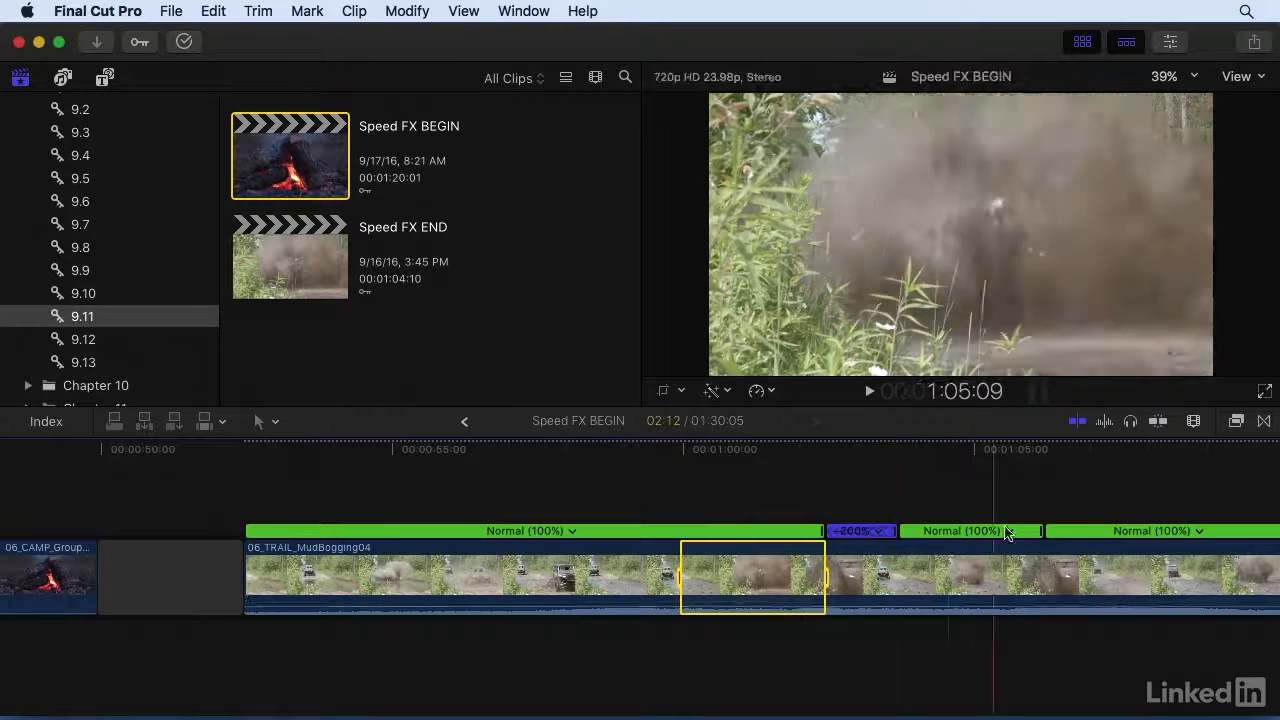
Step: Slow the segment following the rewind to 91%, and undo the retiming of the 06_TRAIL_MudBogging04 clip
left_click_drag(1040, 530, 1089, 528)
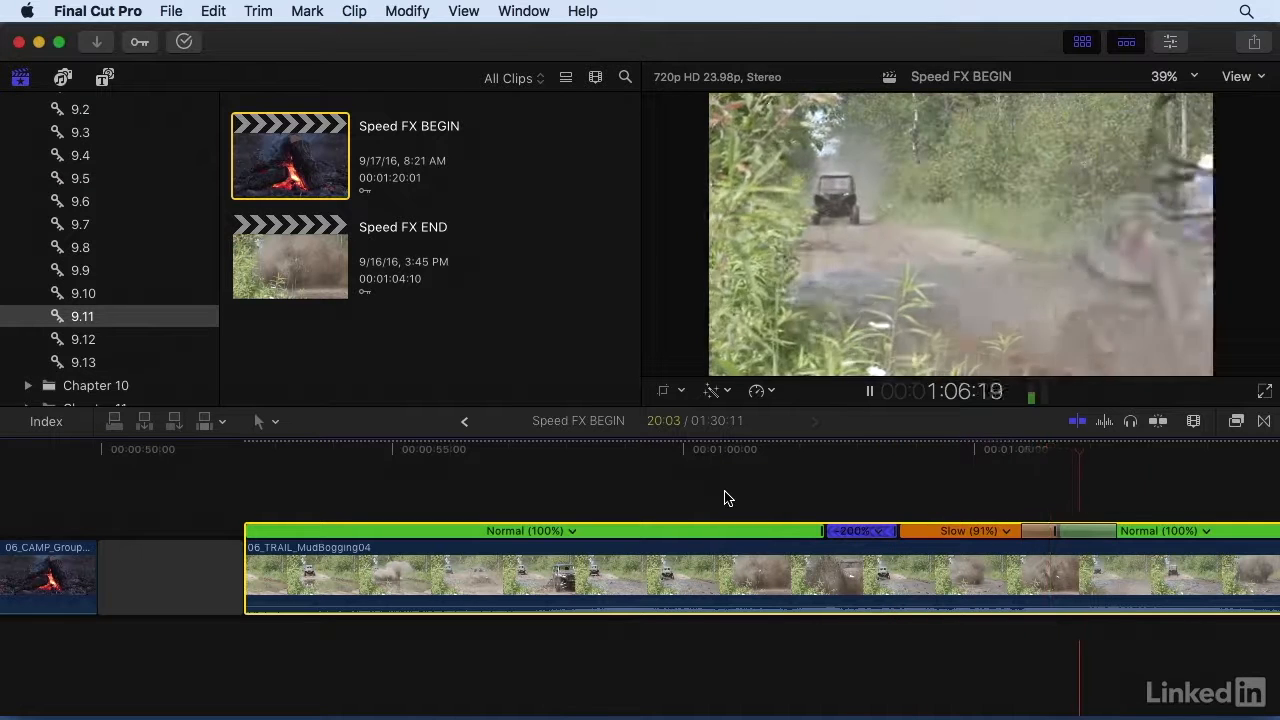
key("space")
key("super+z")
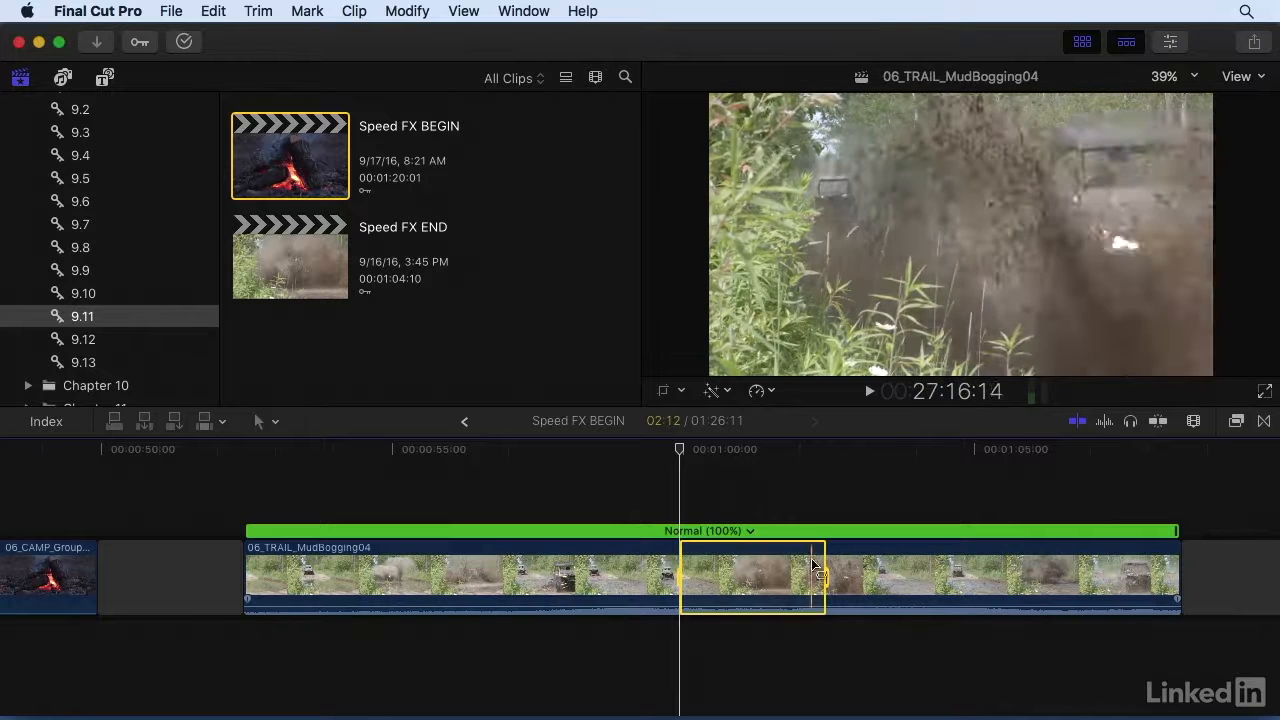
Step: Apply a 50% instant replay to the marked range of the 06_TRAIL_MudBogging04 clip and play it through
left_click(760, 391)
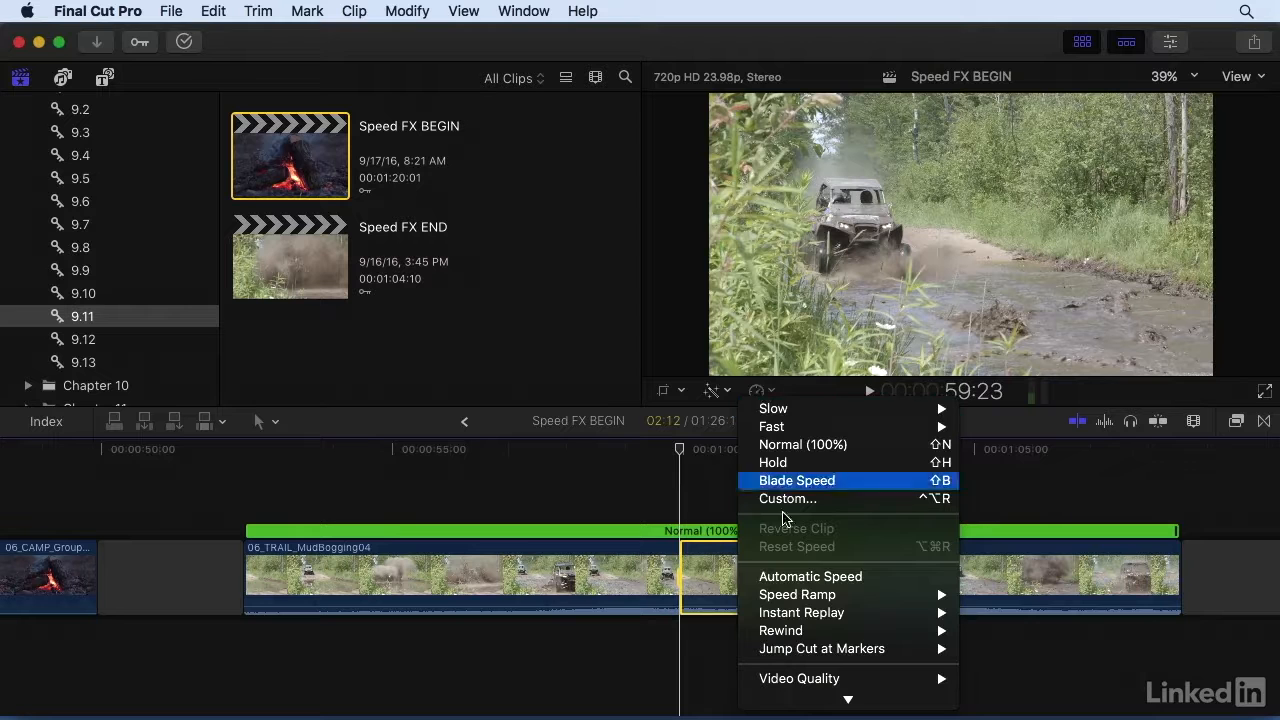
mouse_move(795, 615)
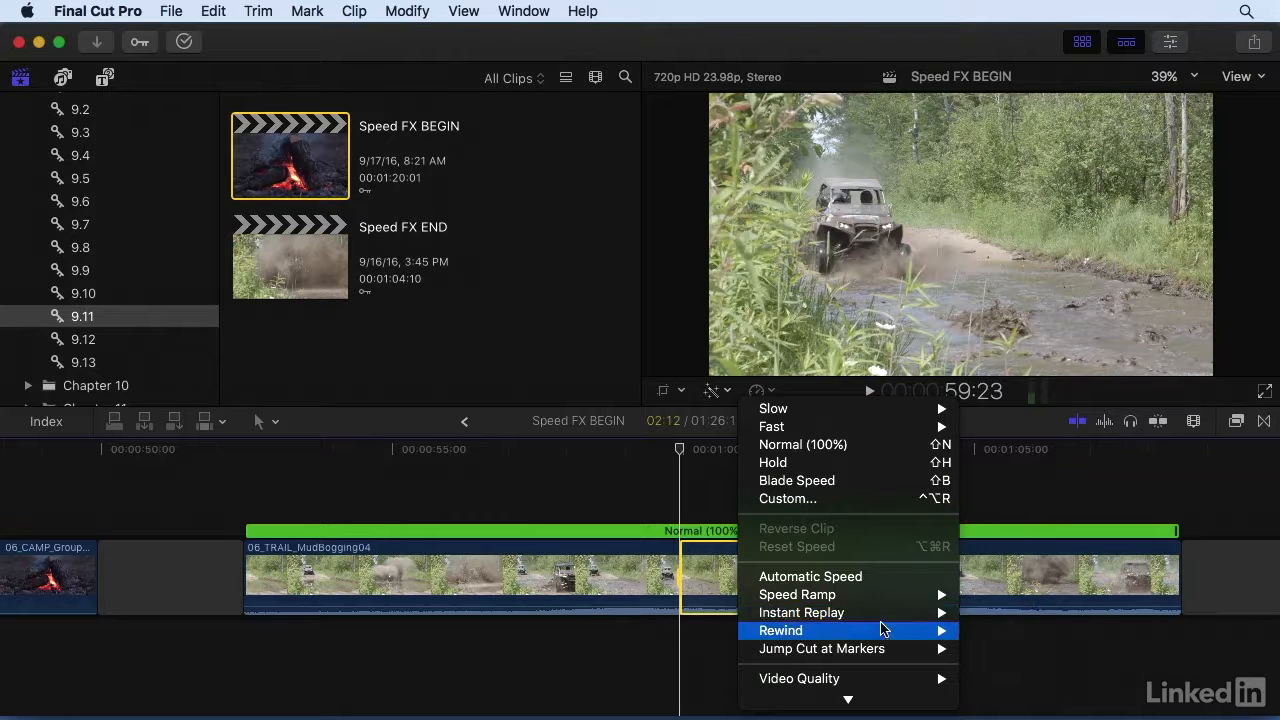
mouse_move(857, 622)
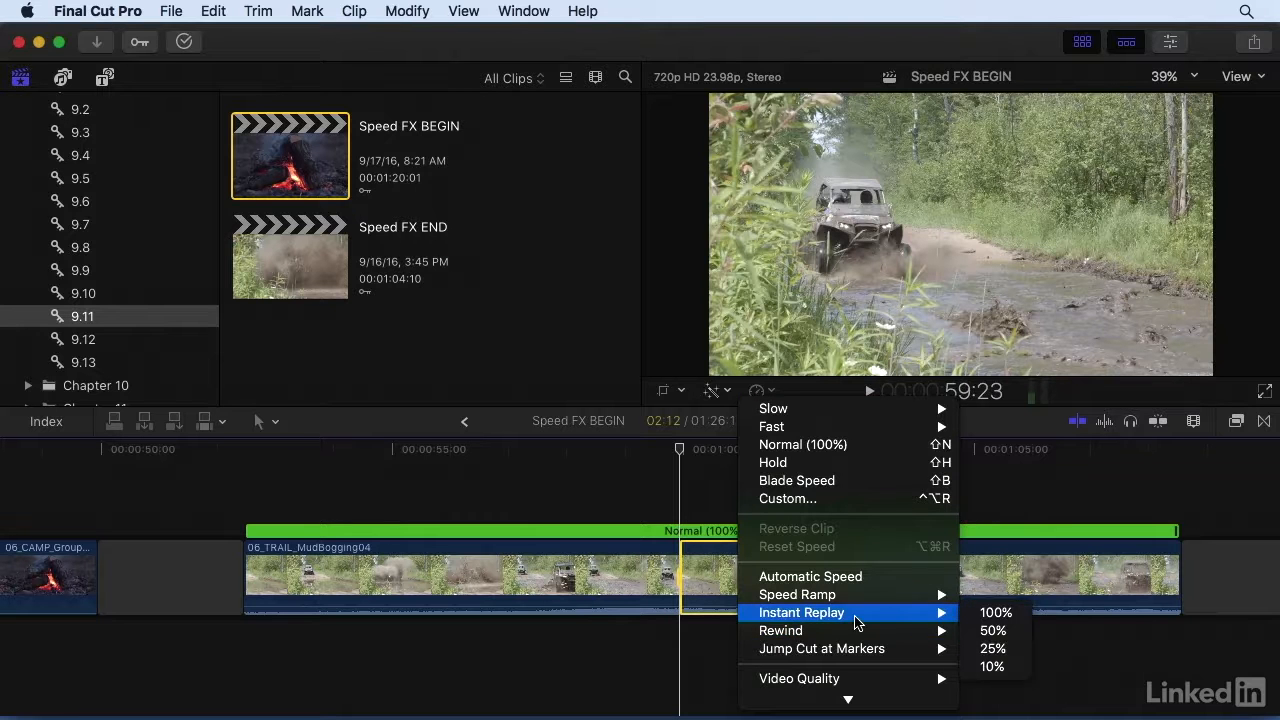
left_click(997, 630)
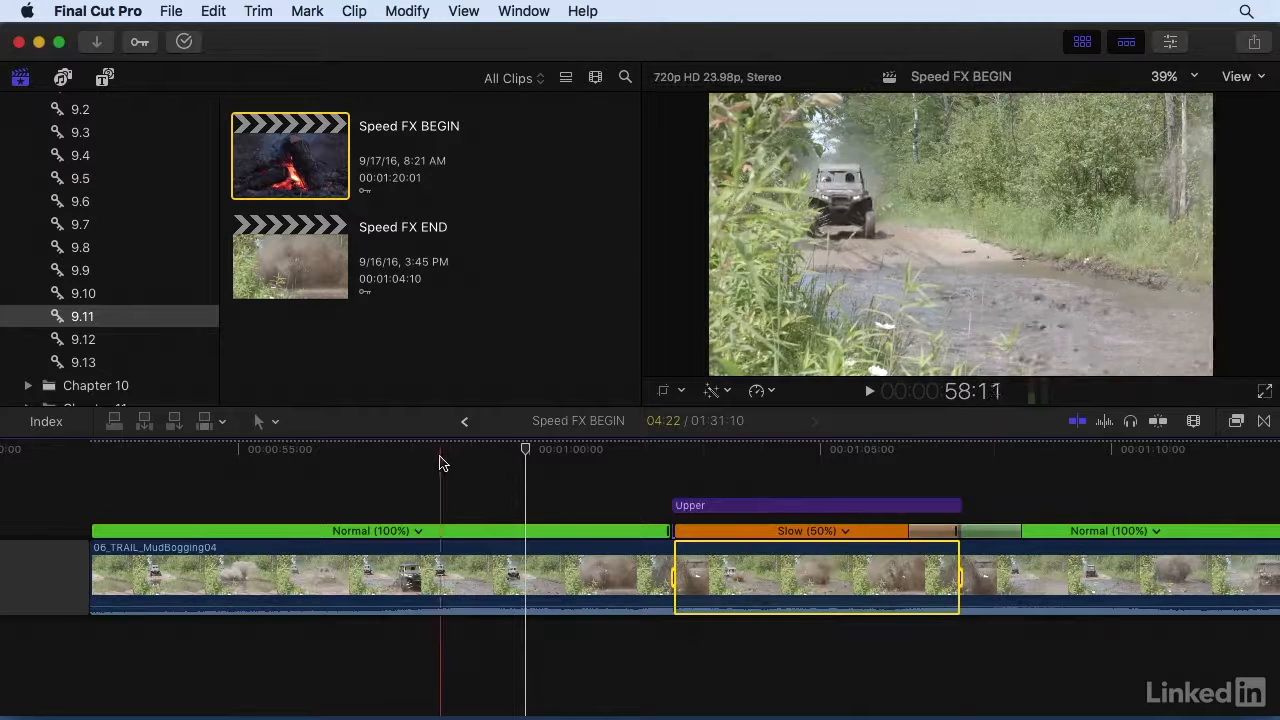
key("space")
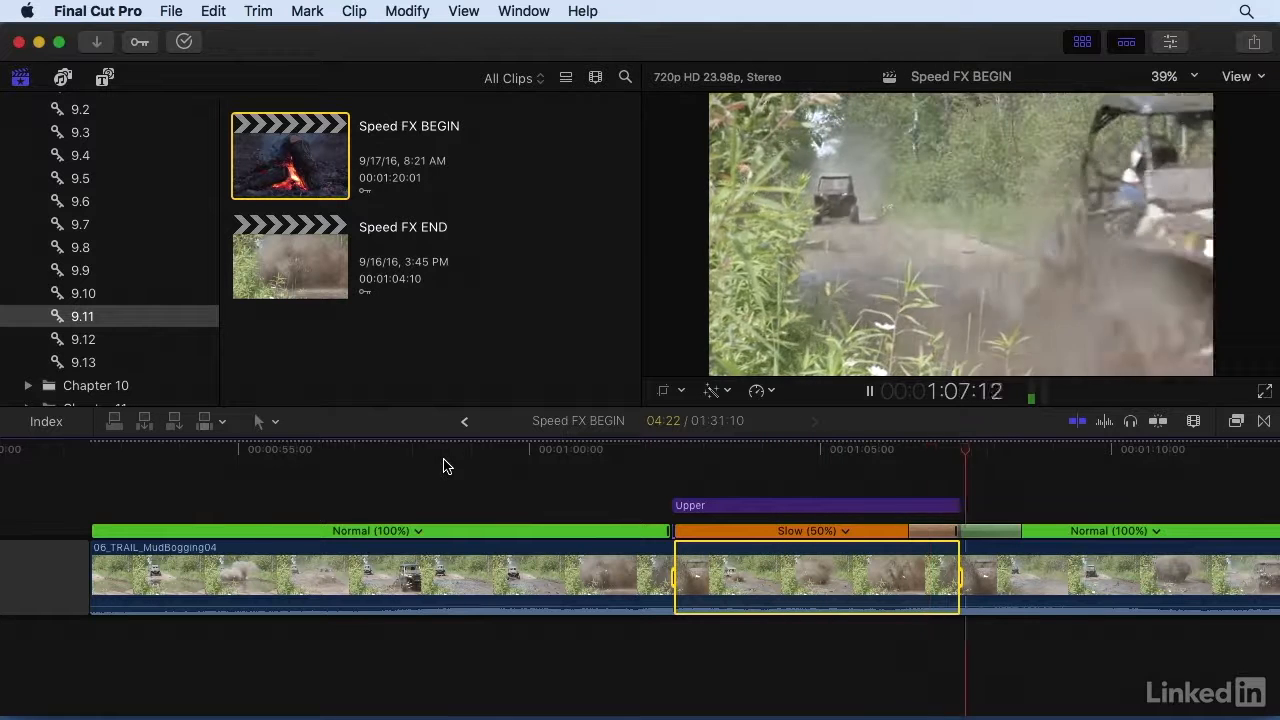
key("space")
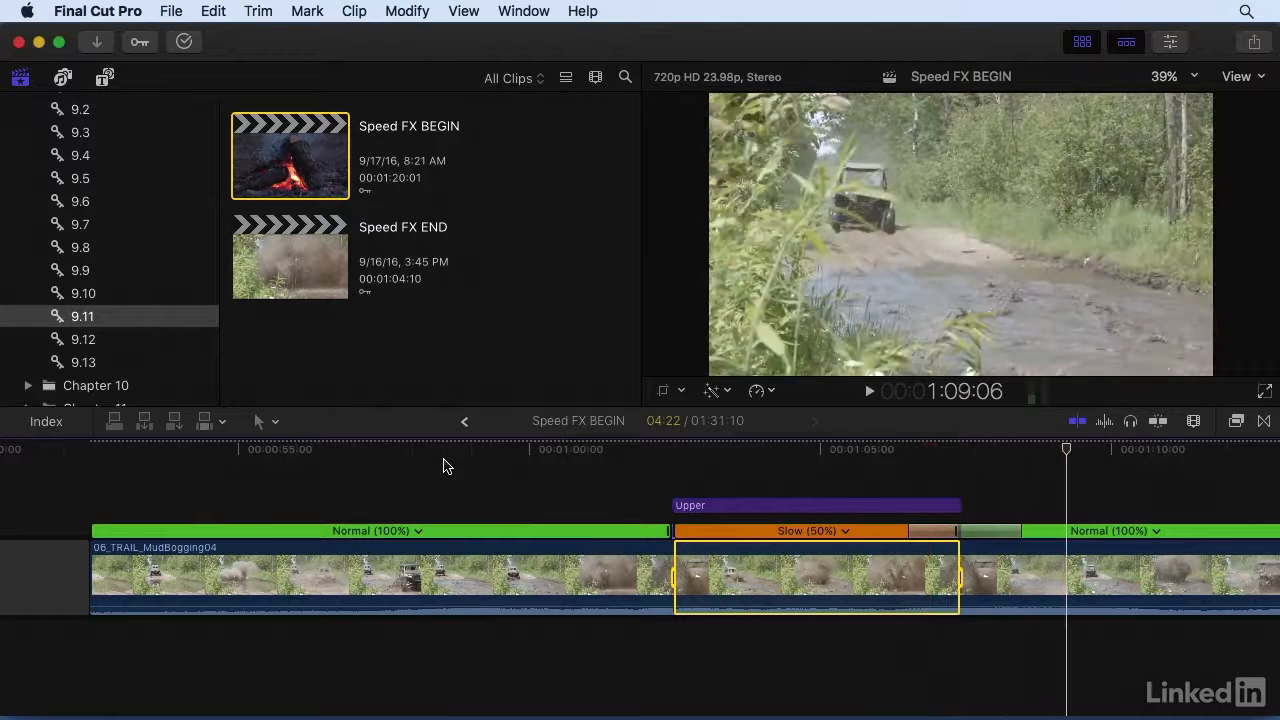
Step: Inspect the text properties of the INSTANT REPLAY title above the slowed segment, leaving them as they are
left_click(754, 452)
left_click(755, 506)
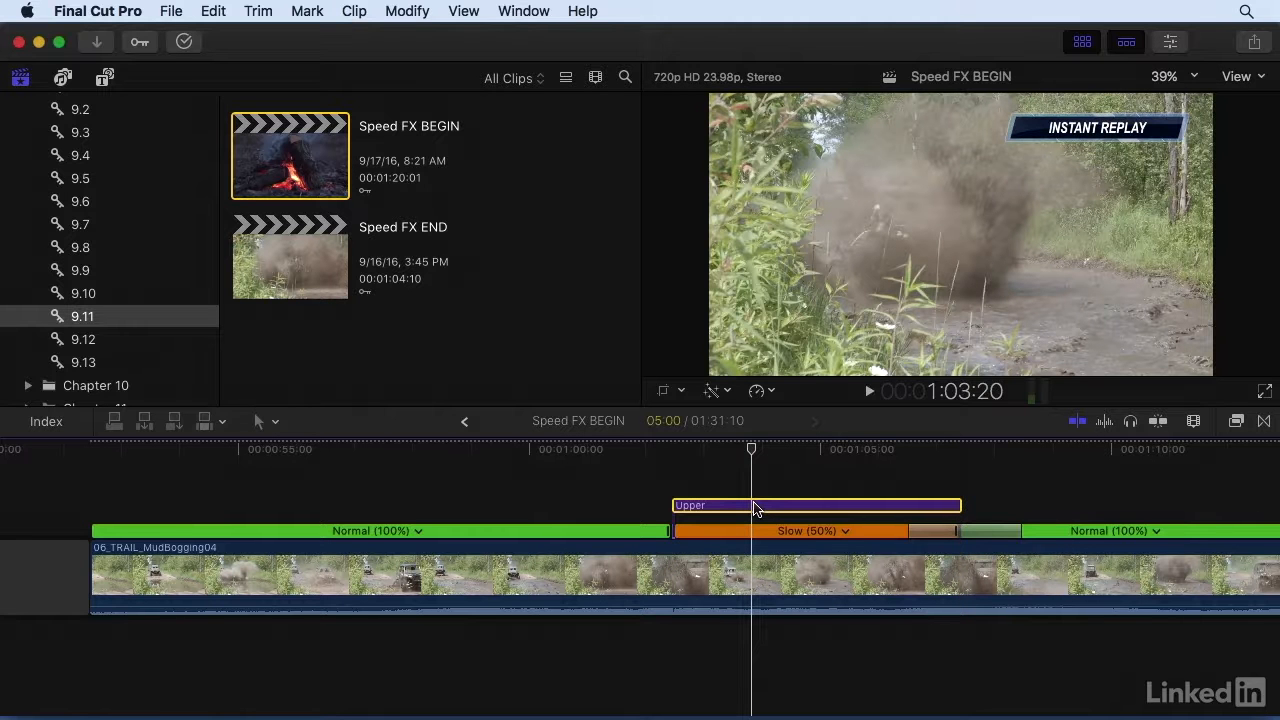
key("super+4")
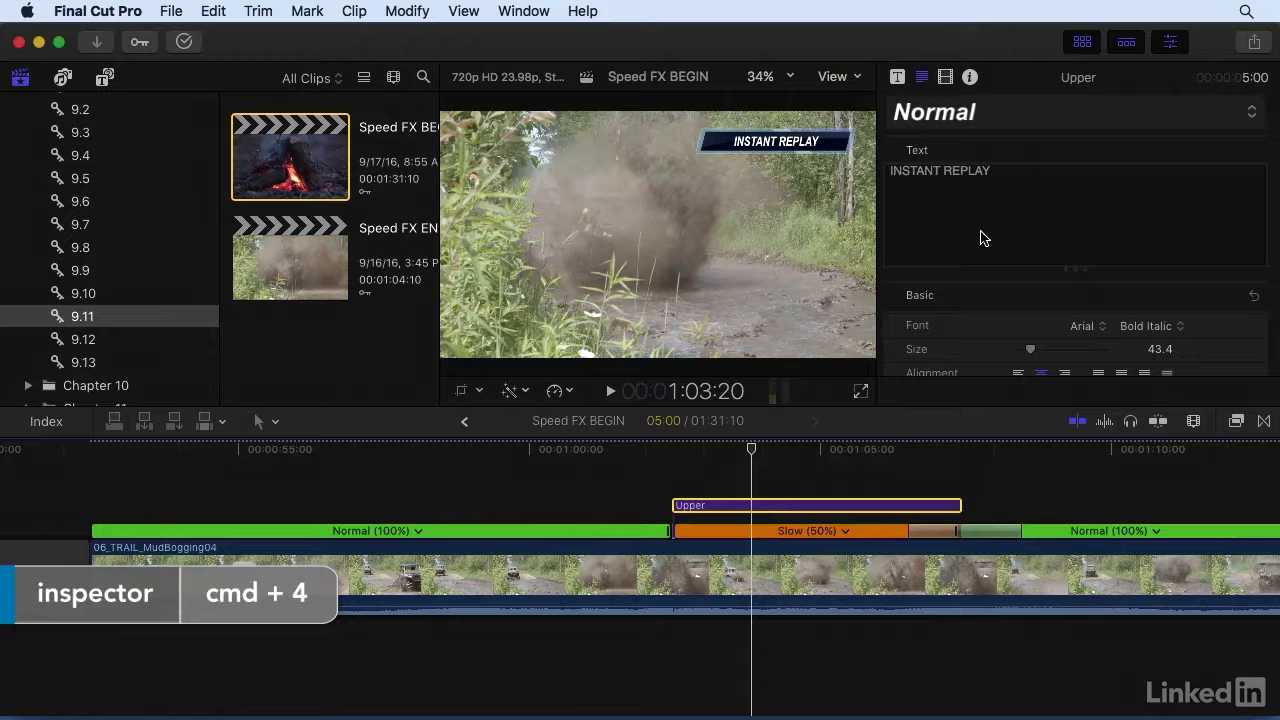
scroll(981, 248, "down", 10)
scroll(981, 248, "up", 10)
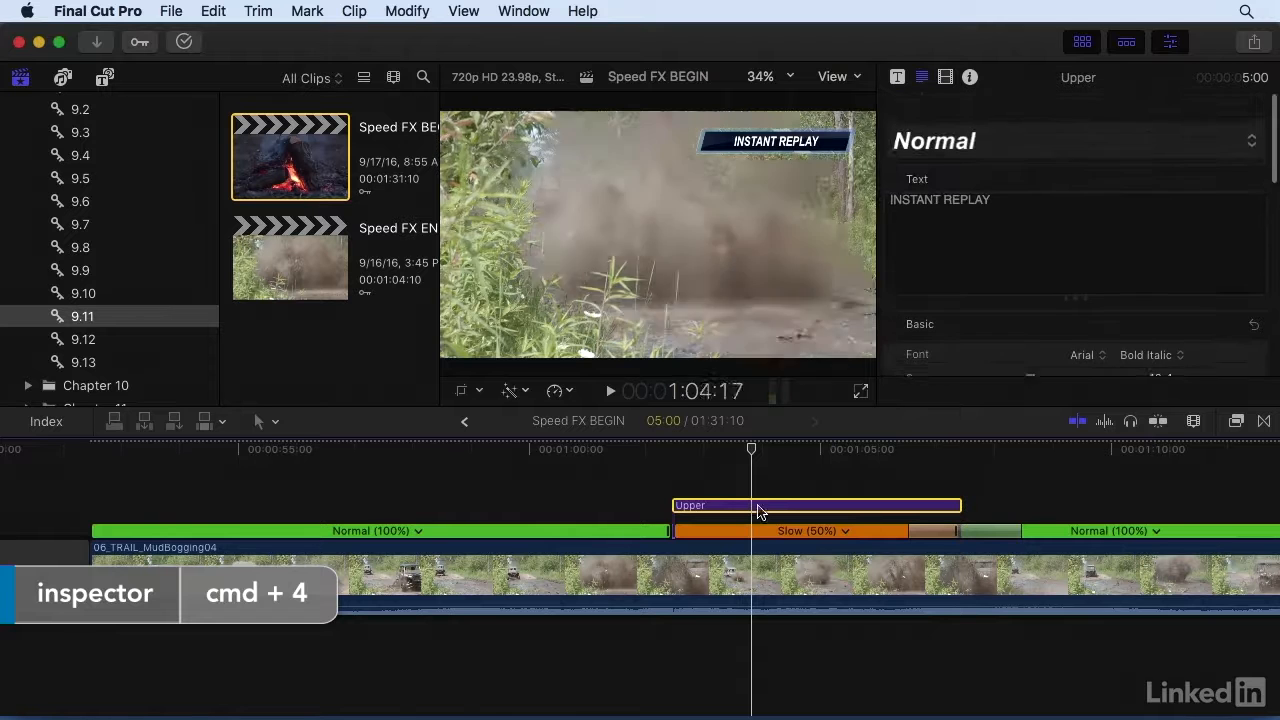
key("super+4")
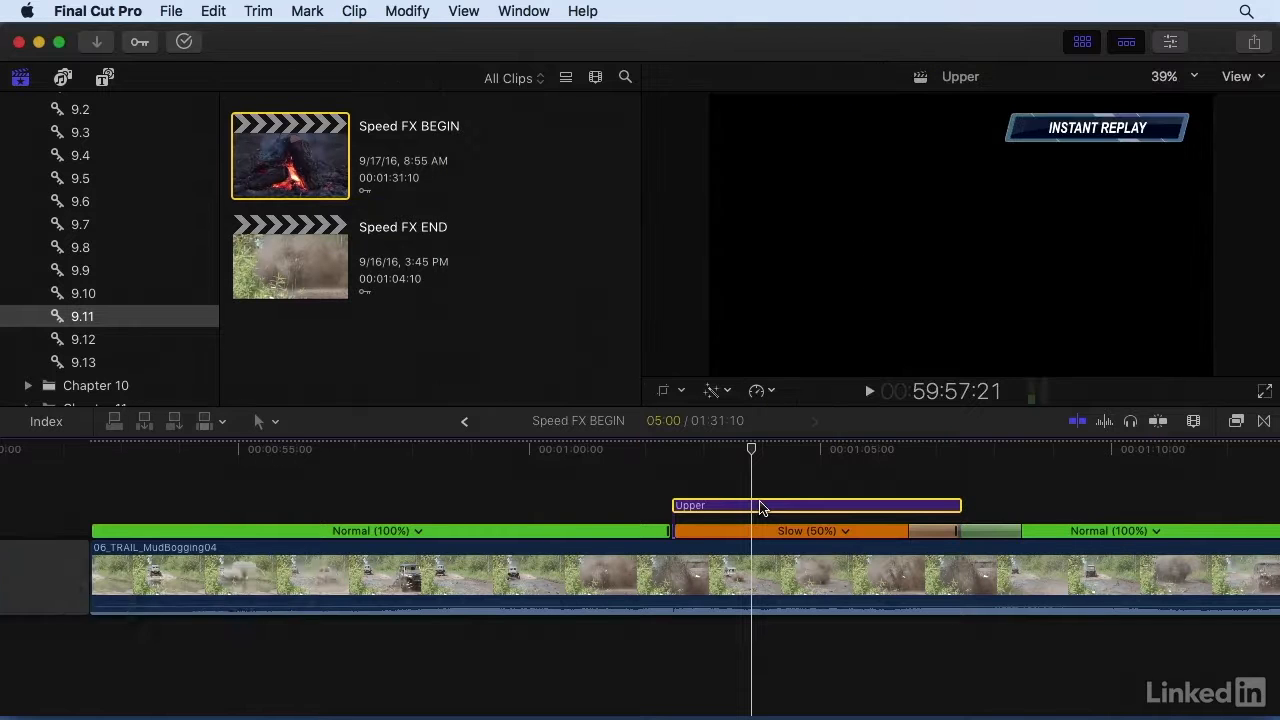
Step: Apply a 20-frame jump cut at markers to the last 06_TRAIL_MudBogging04 clip, the one containing the markers
key("super+minus")
scroll(762, 509, "right", 8)
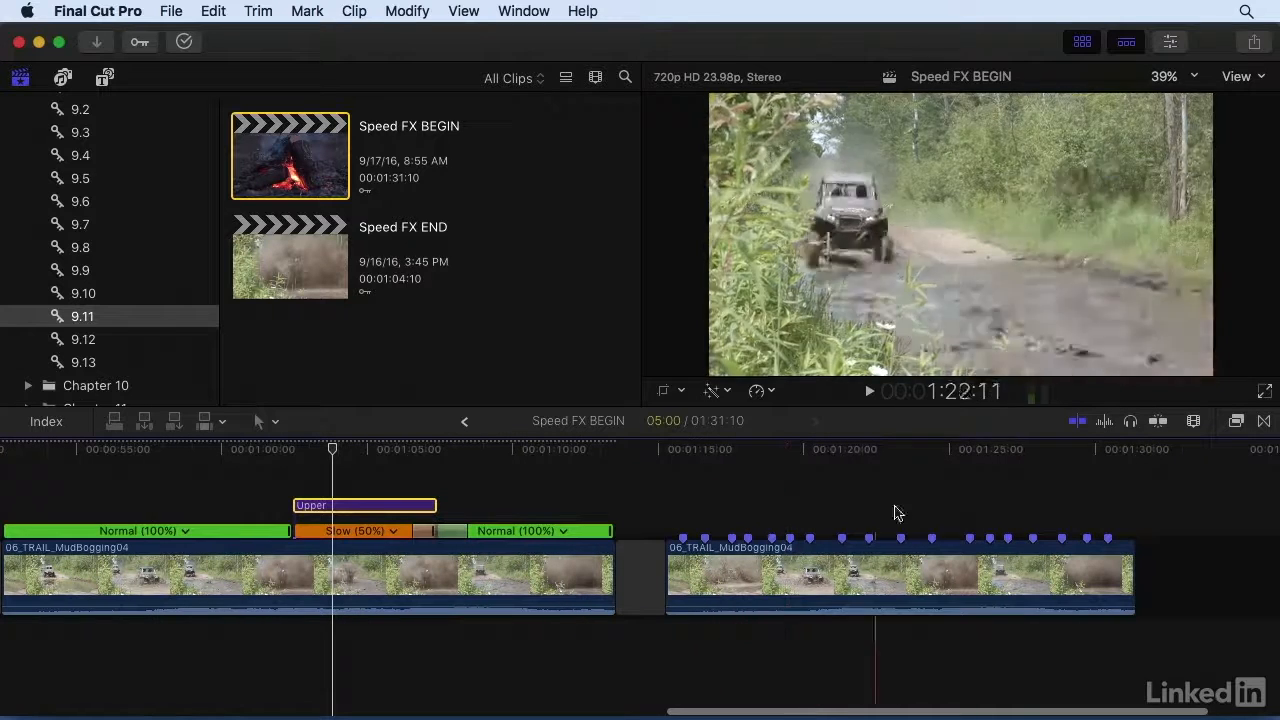
left_click(893, 575)
left_click(757, 391)
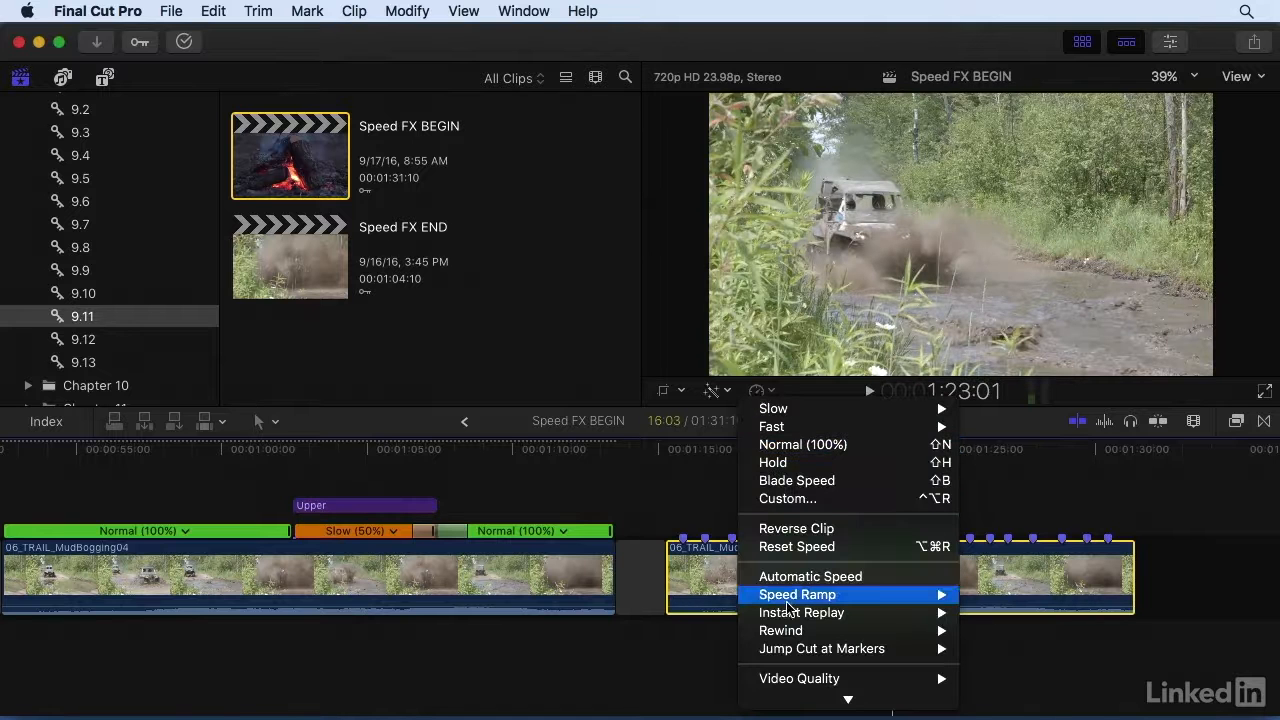
mouse_move(803, 650)
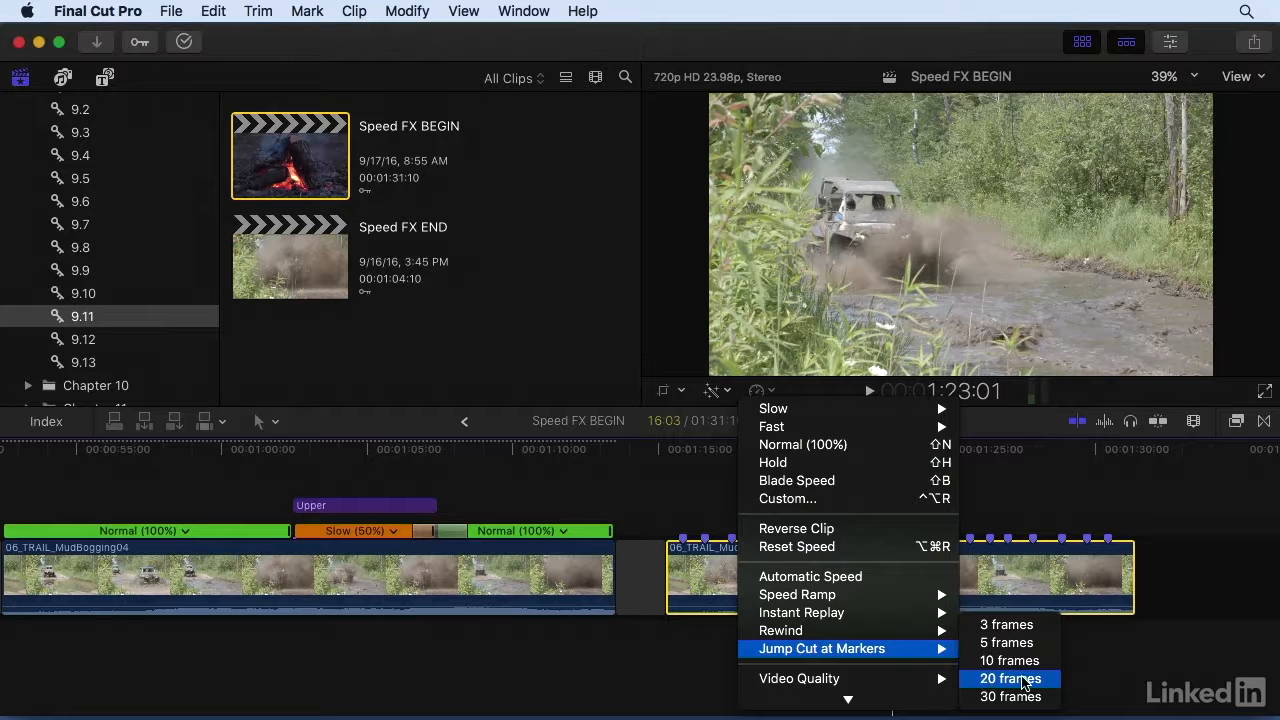
left_click(1012, 678)
Step: Examine the retimed segments of the jump-cut 06_TRAIL_MudBogging04 clip up close and play the clip through
left_click(716, 472)
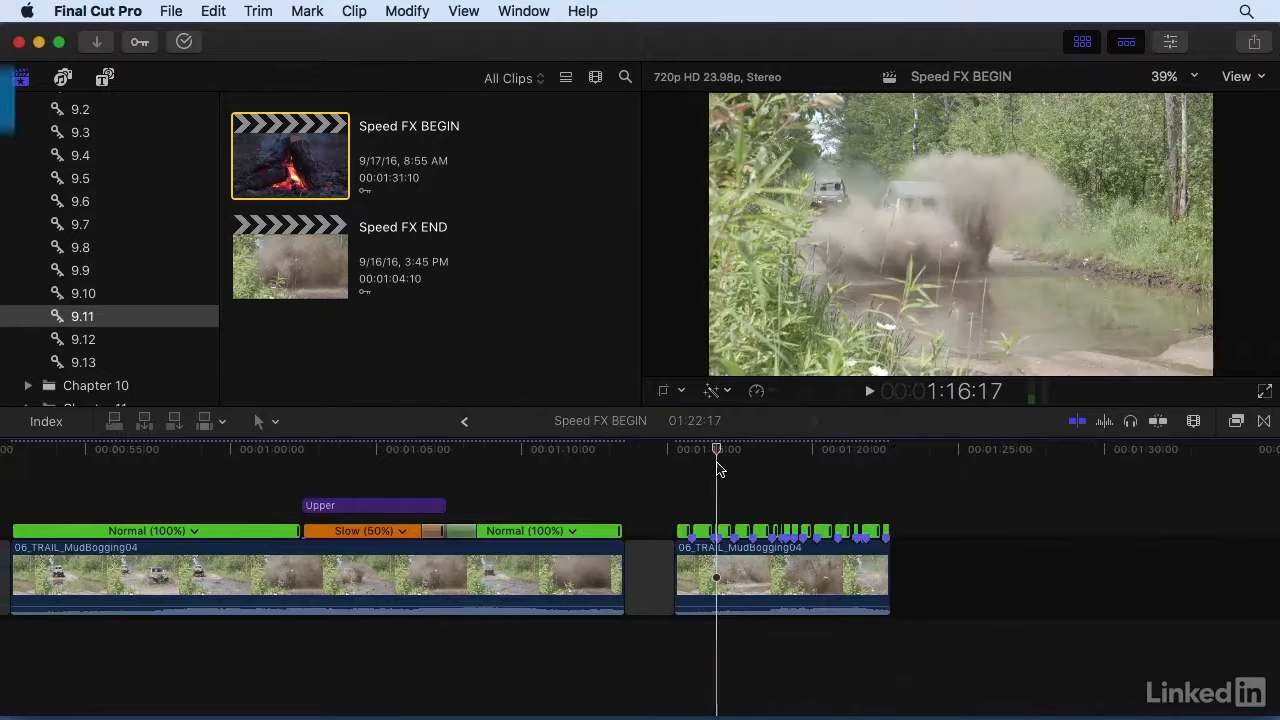
key("super+equal")
key("super+equal")
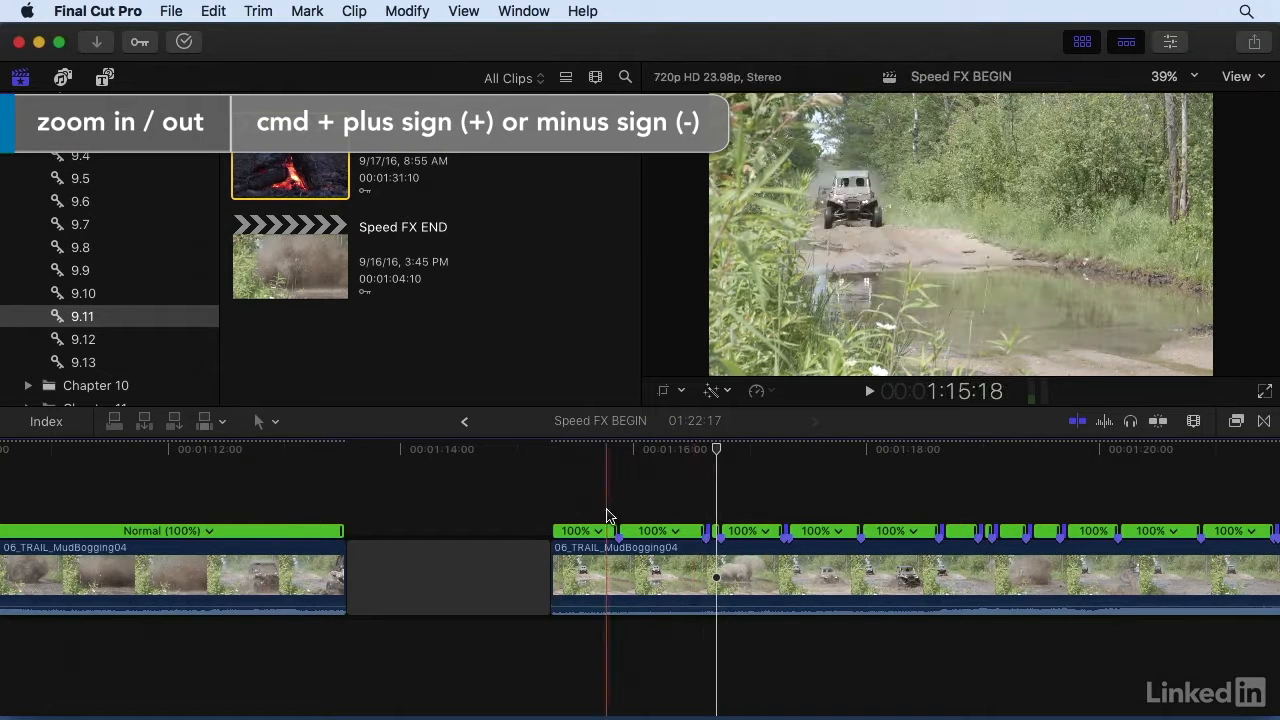
key("super+minus")
key("space")
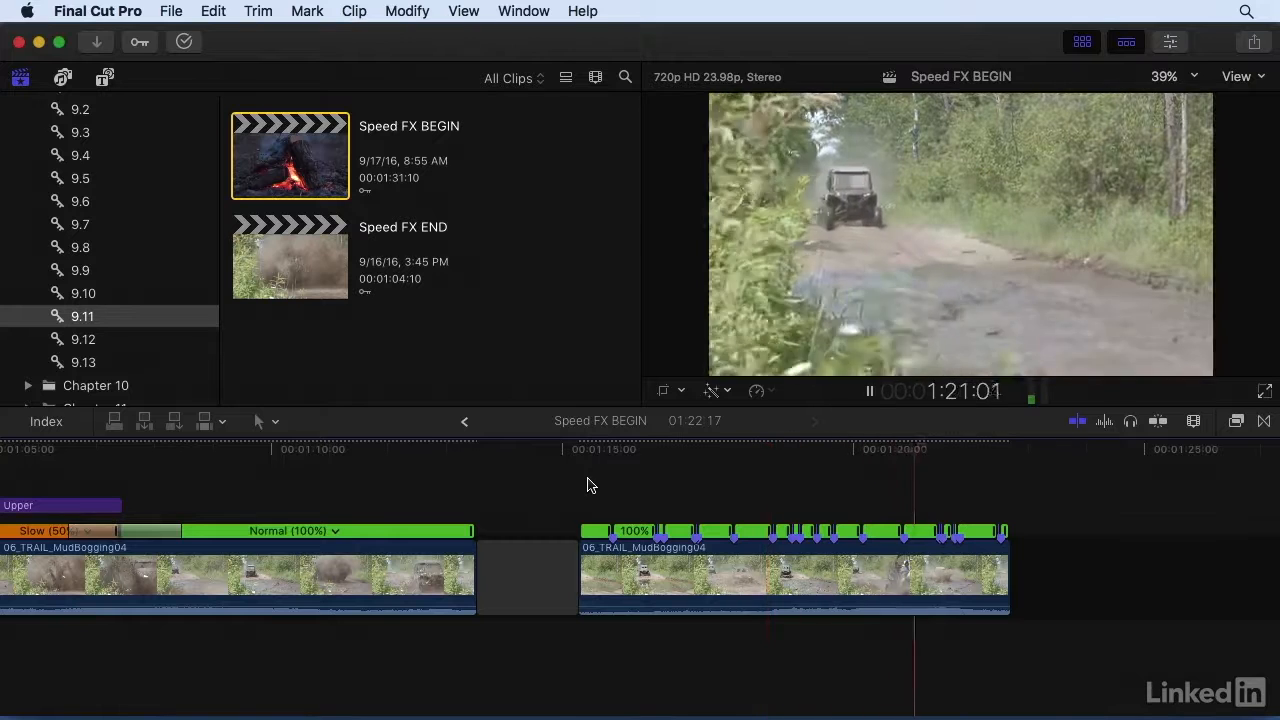
key("space")
Step: Review the retiming video quality options, including Frame Blending and Optical Flow, for the instant replay clip without changing them
left_click(412, 575)
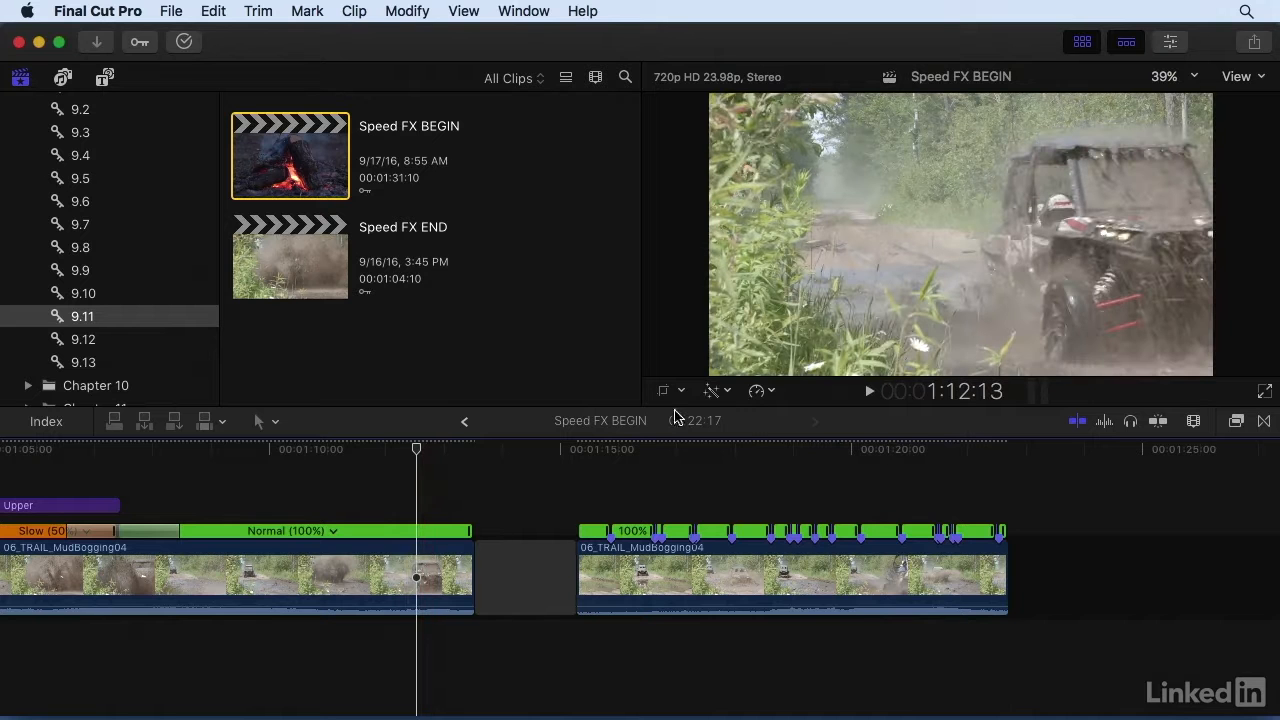
left_click(758, 398)
scroll(786, 550, "down", 1)
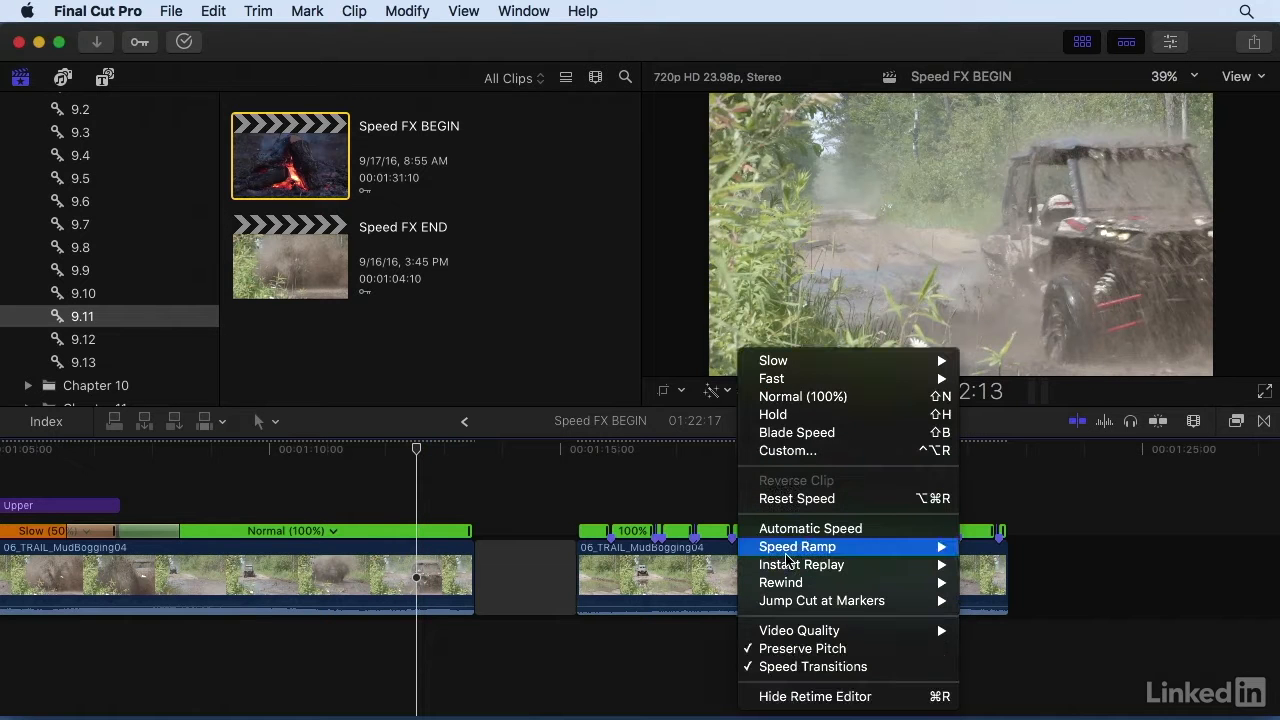
mouse_move(786, 556)
mouse_move(771, 638)
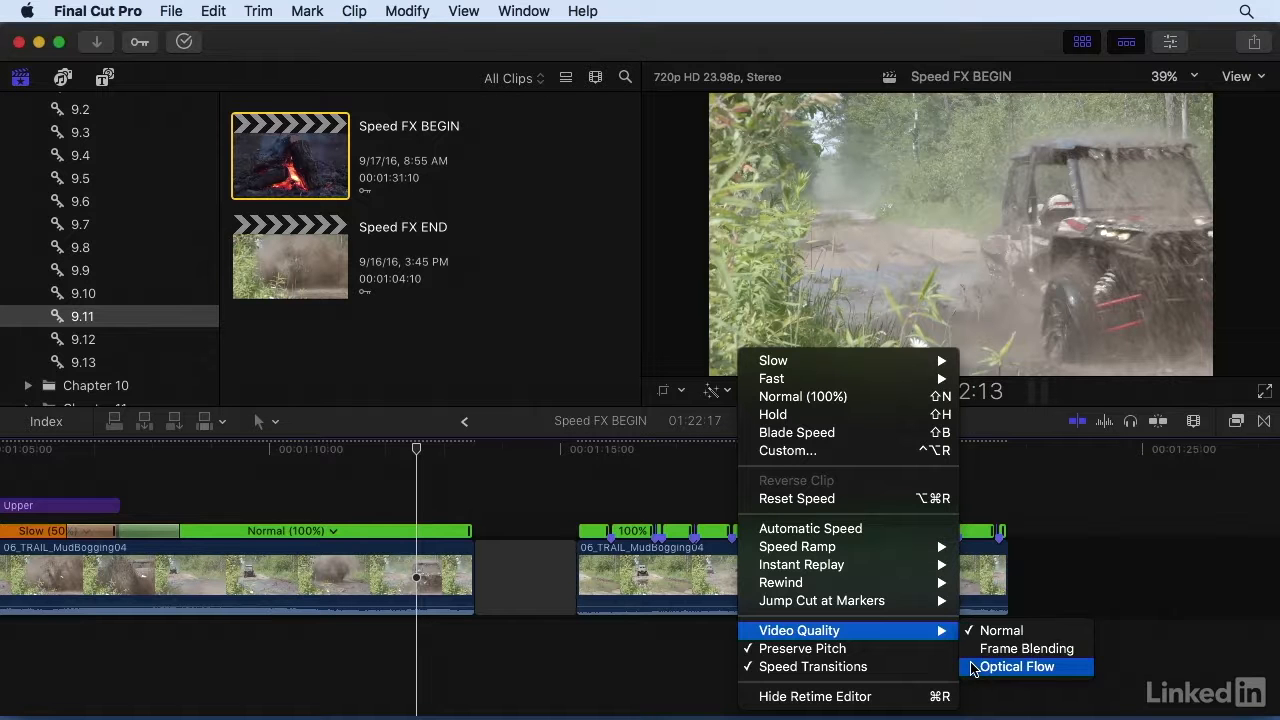
left_click(1030, 458)
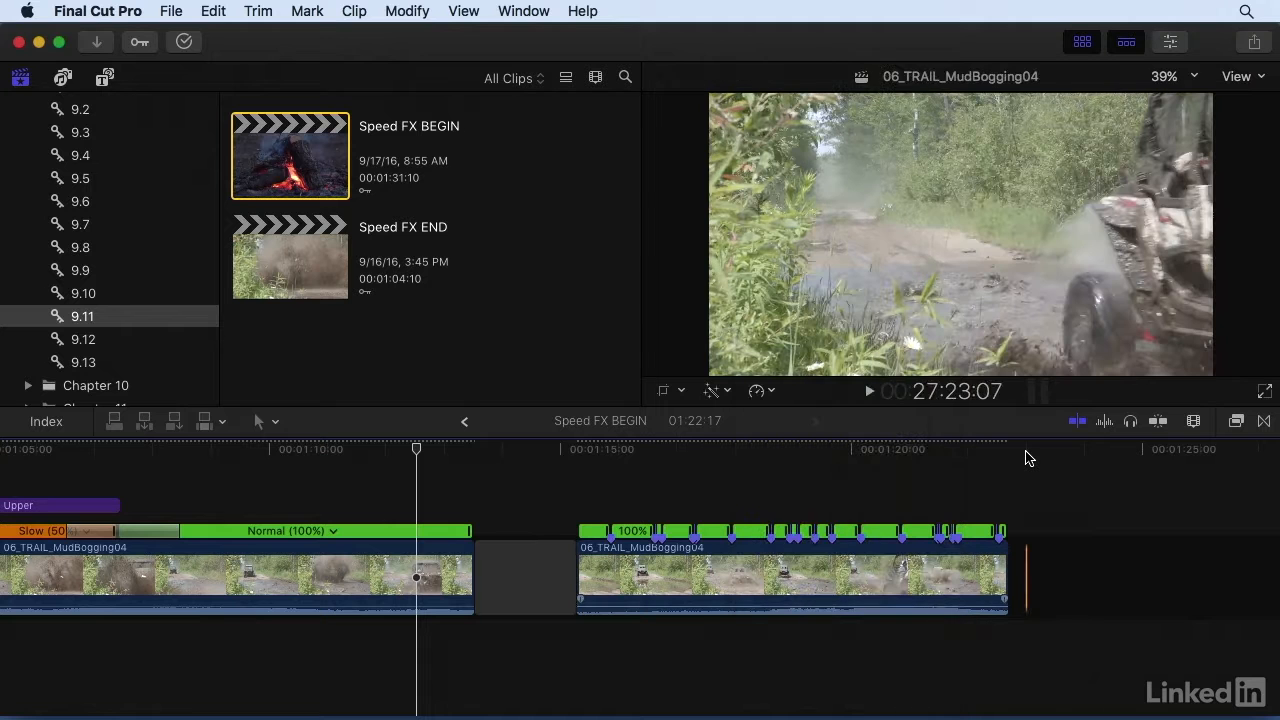